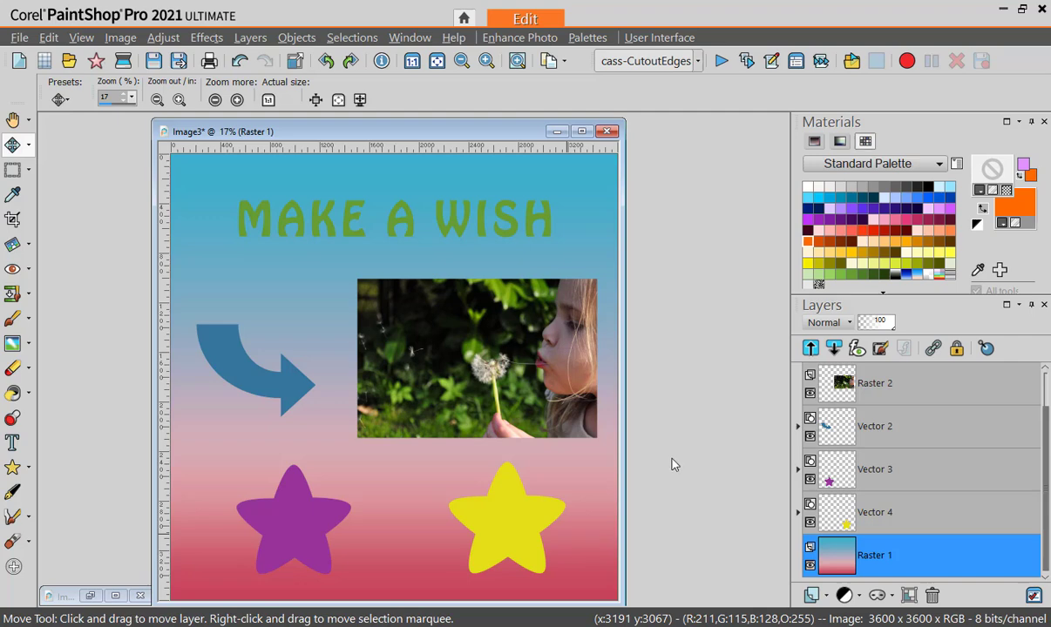
# - Select the Raster 2 photo layer and start the cass-CutoutEdges script
pyautogui.scroll(1, 959, 436)
pyautogui.click(879, 428)
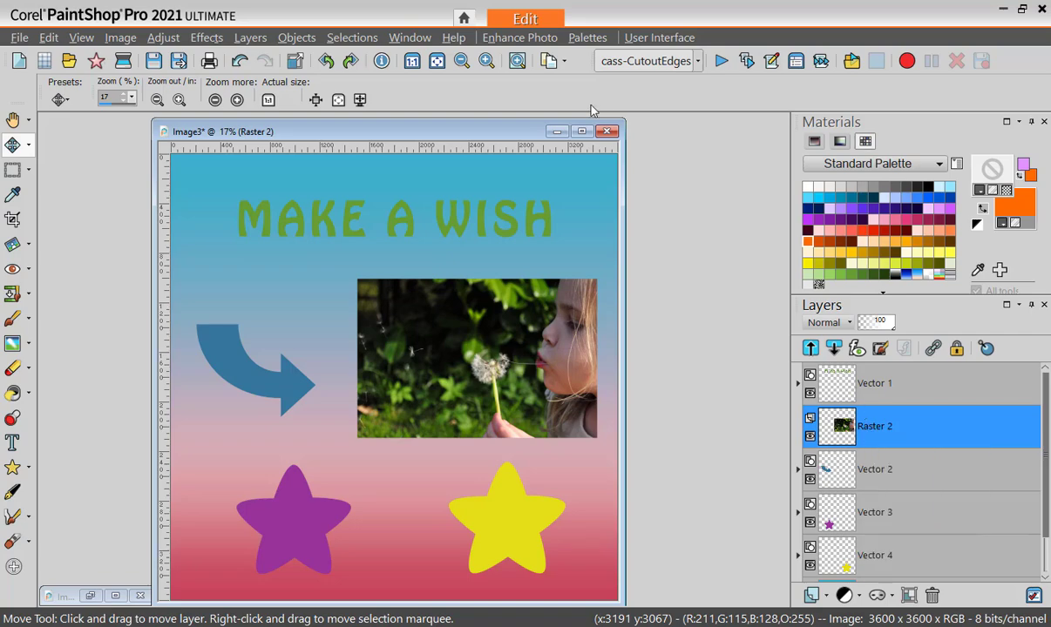
pyautogui.click(722, 61)
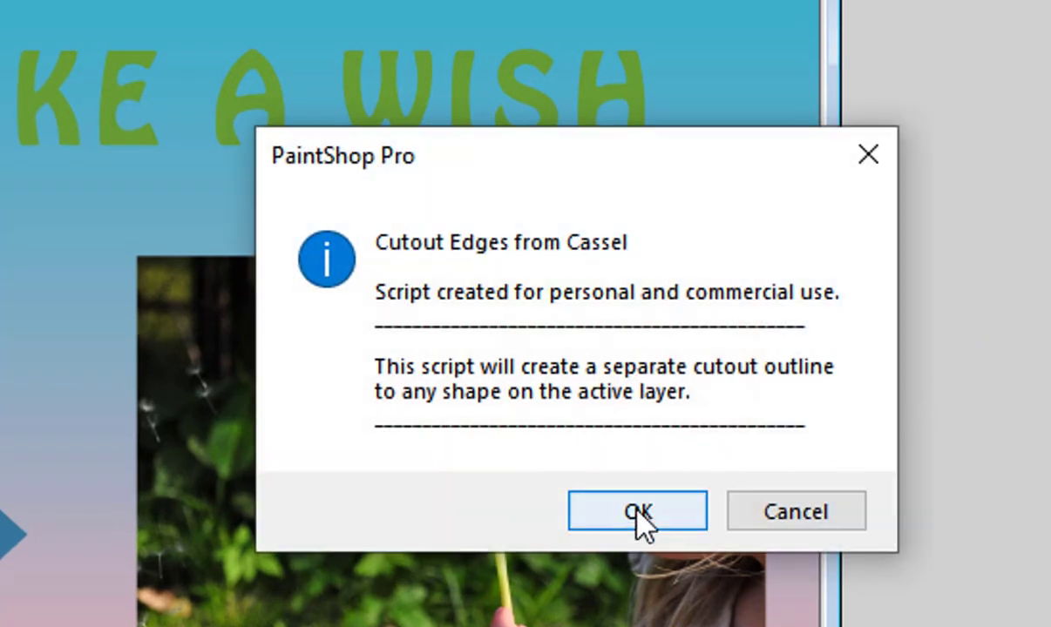
pyautogui.click(639, 514)
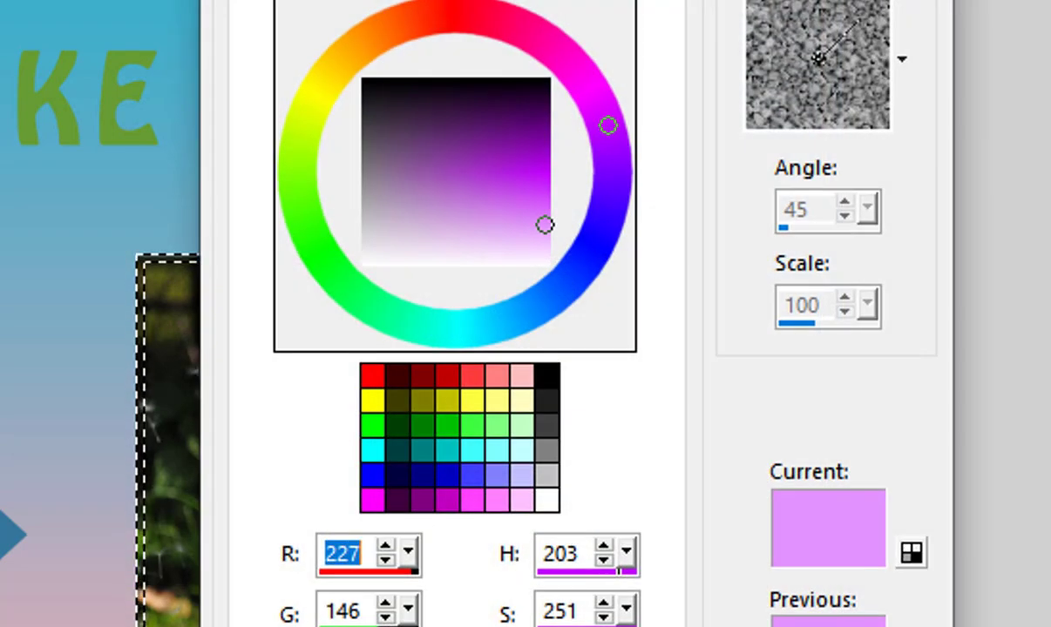
# - Use a yellow-green sampled from the dandelion photo as the cutout colour, then accept another cutout
pyautogui.moveTo(418, 1); pyautogui.dragTo(752, 1)
pyautogui.click(373, 515)
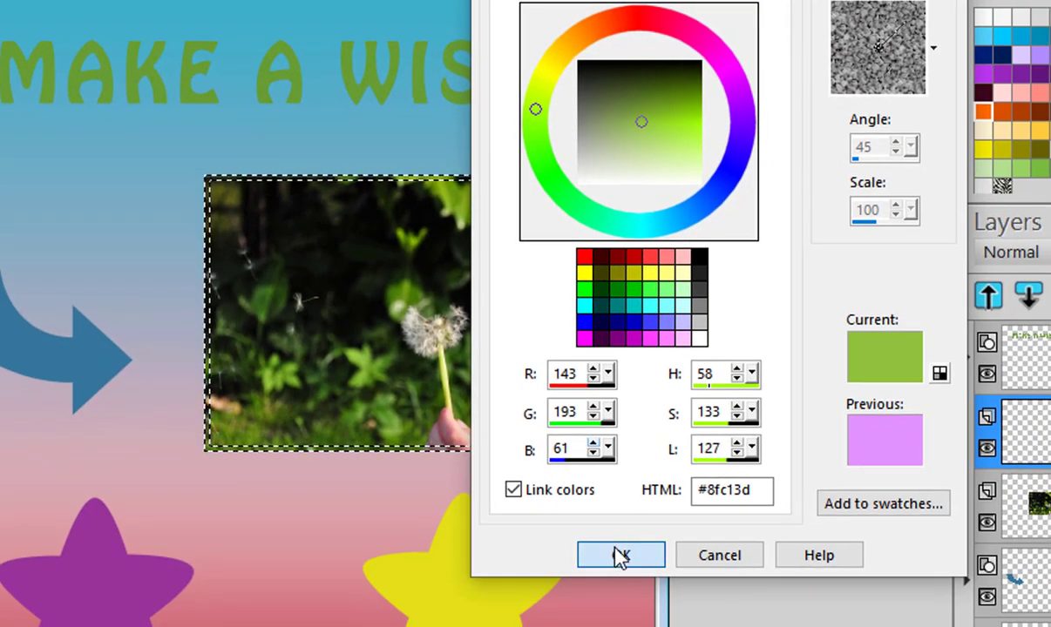
pyautogui.click(620, 556)
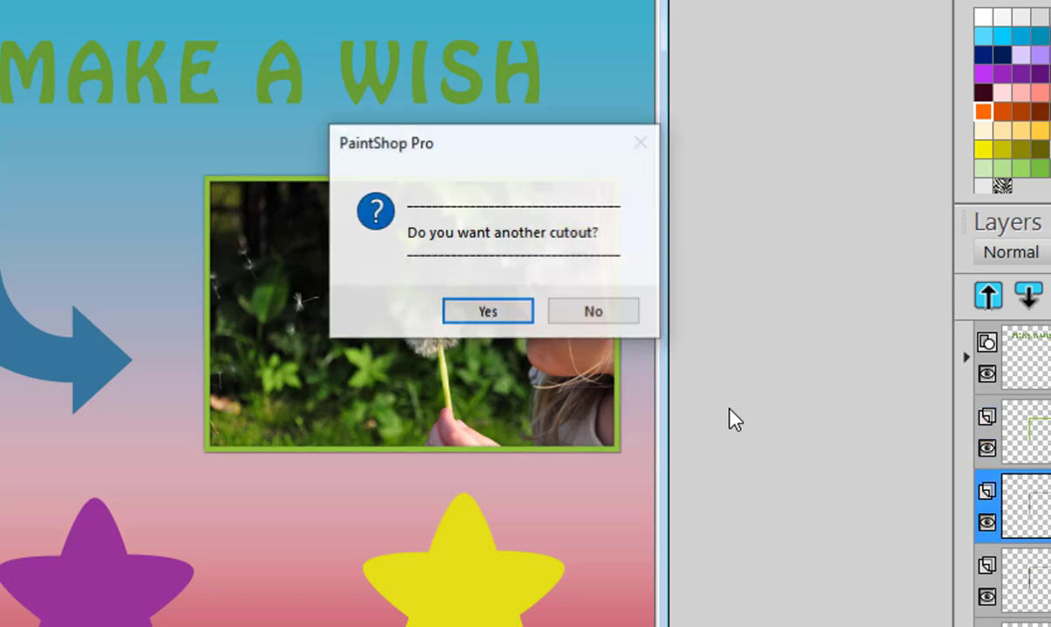
pyautogui.moveTo(505, 147); pyautogui.dragTo(787, 157)
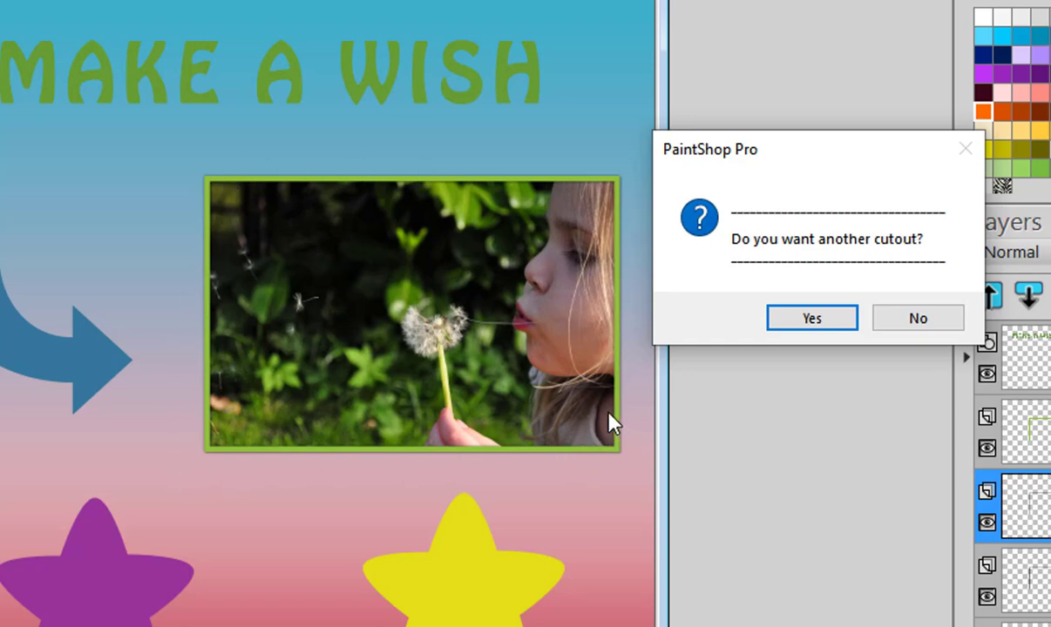
pyautogui.click(802, 321)
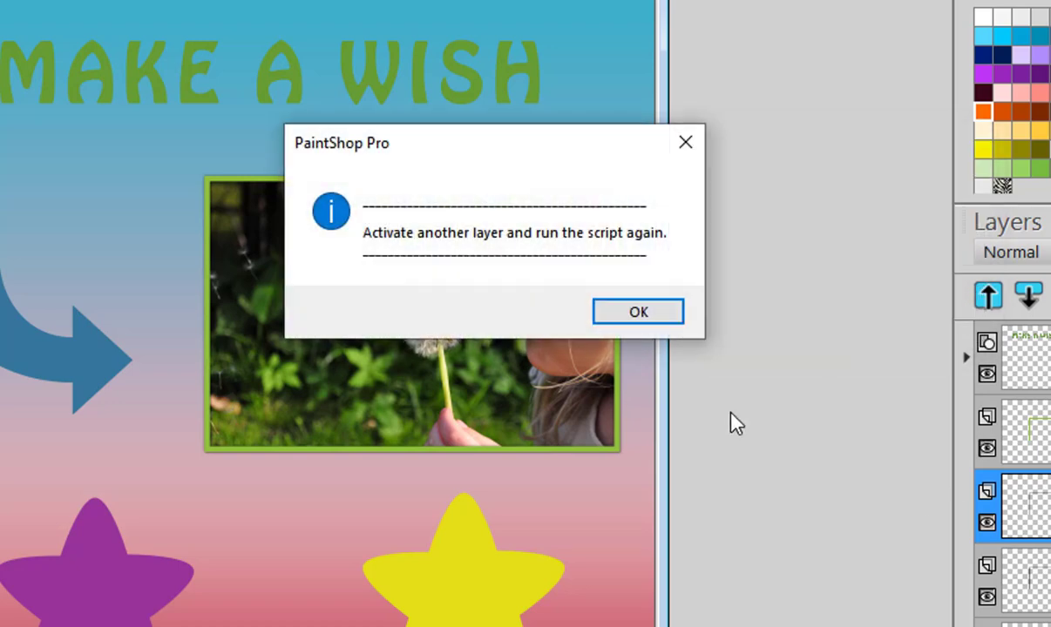
pyautogui.click(638, 314)
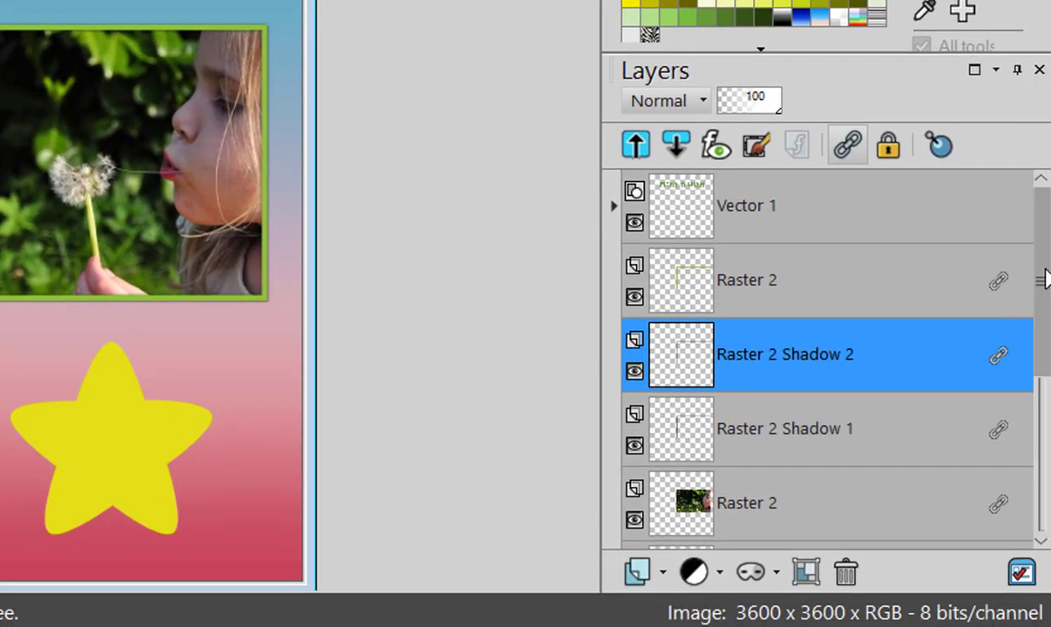
# - Select the MAKE A WISH Vector 1 layer and continue the cutout script on it
pyautogui.moveTo(1046, 279); pyautogui.dragTo(1048, 248)
pyautogui.click(747, 212)
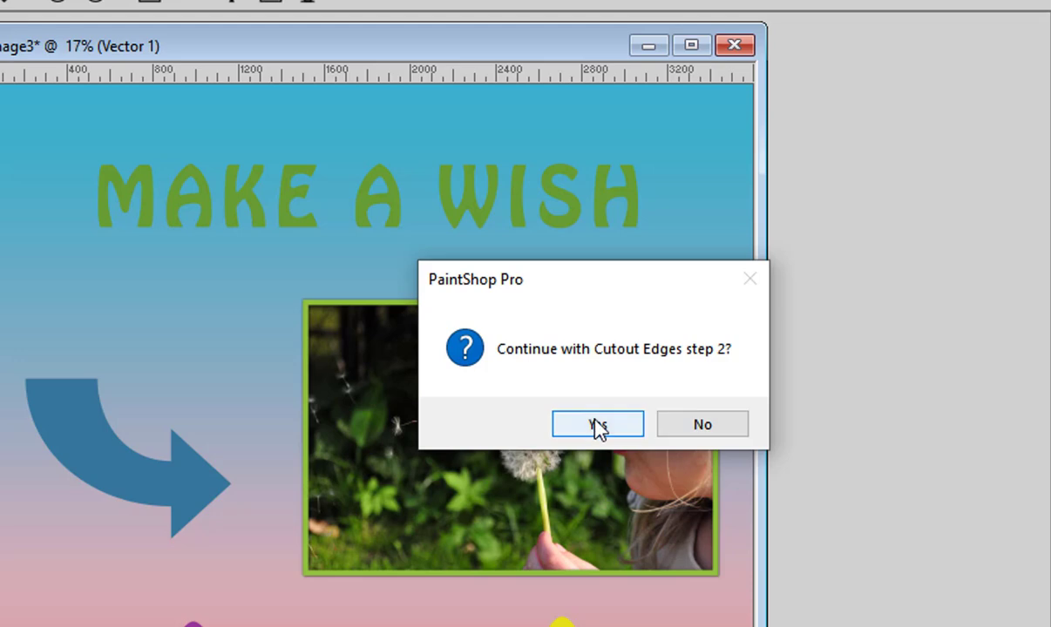
pyautogui.click(597, 422)
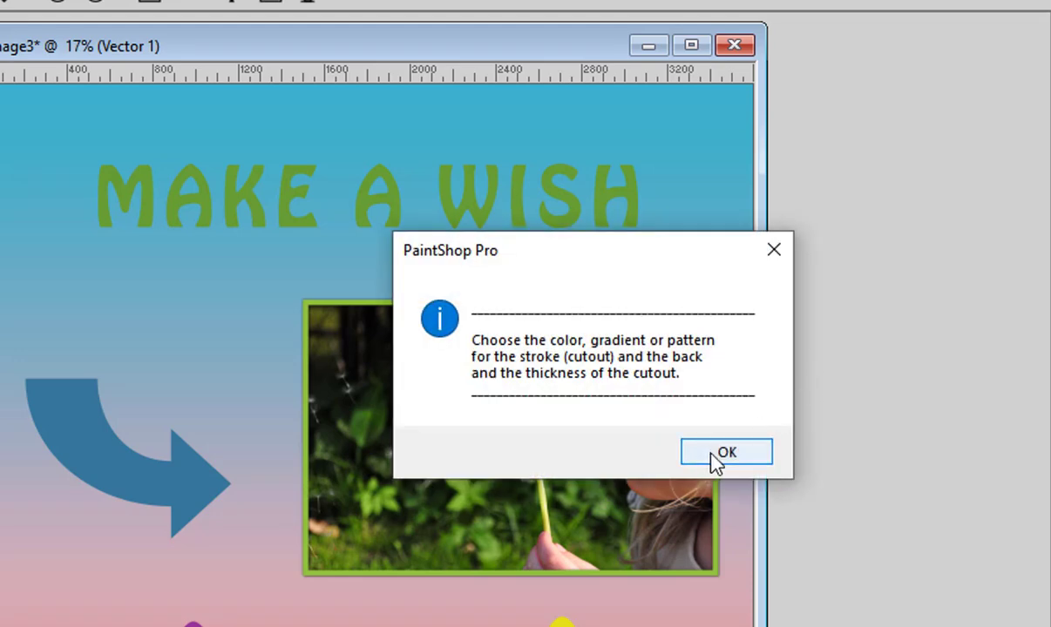
pyautogui.click(723, 457)
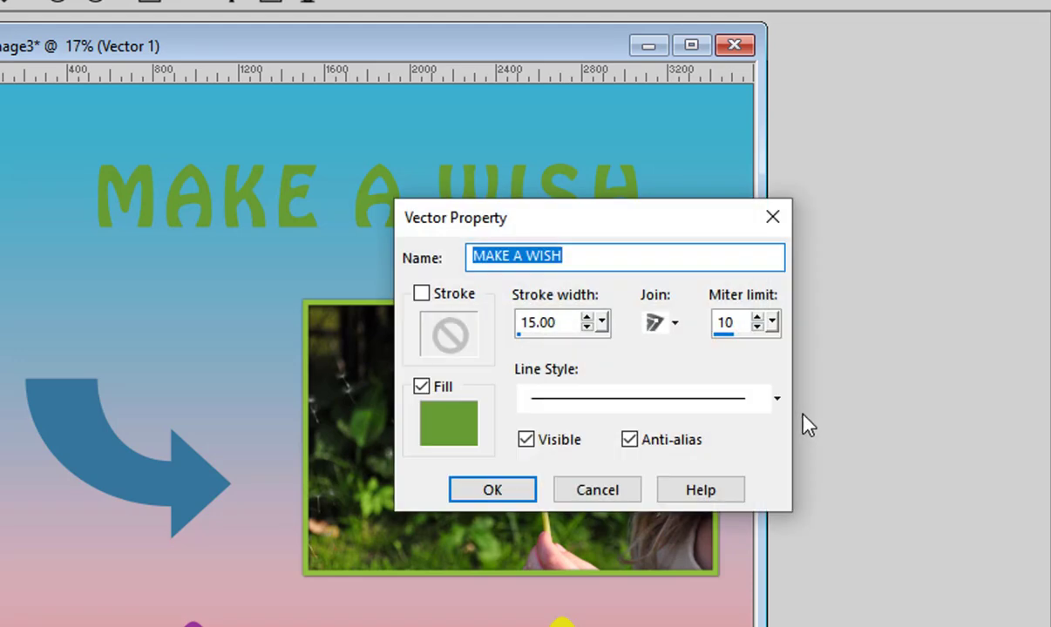
# - Enable a white stroke on the title from Recent Materials and apply it
pyautogui.click(422, 295)
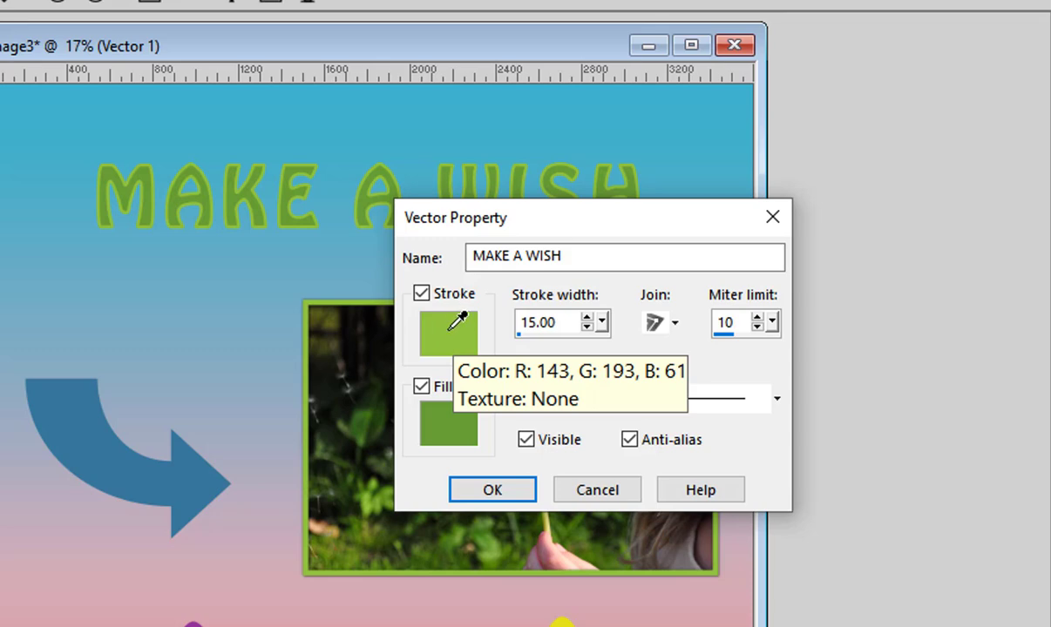
pyautogui.rightClick(453, 336)
pyautogui.click(502, 362)
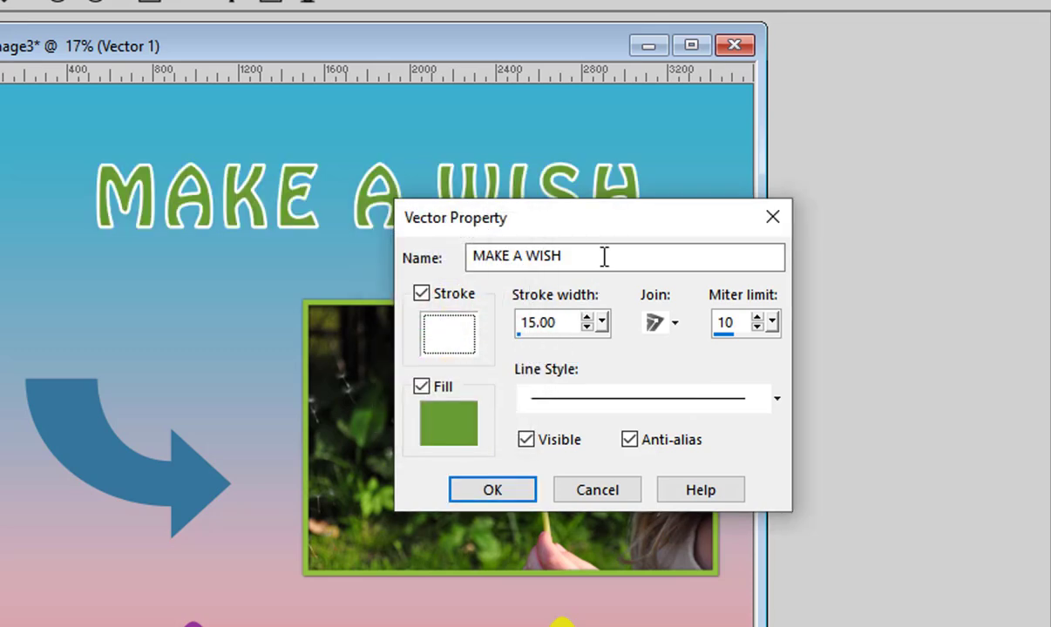
pyautogui.moveTo(613, 225); pyautogui.dragTo(930, 219)
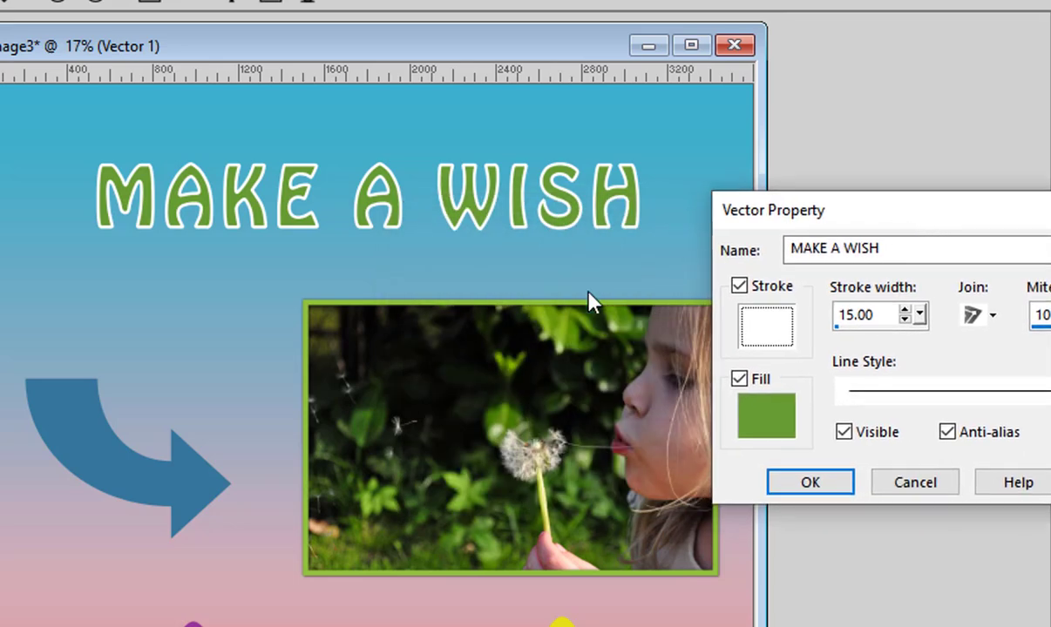
pyautogui.click(814, 482)
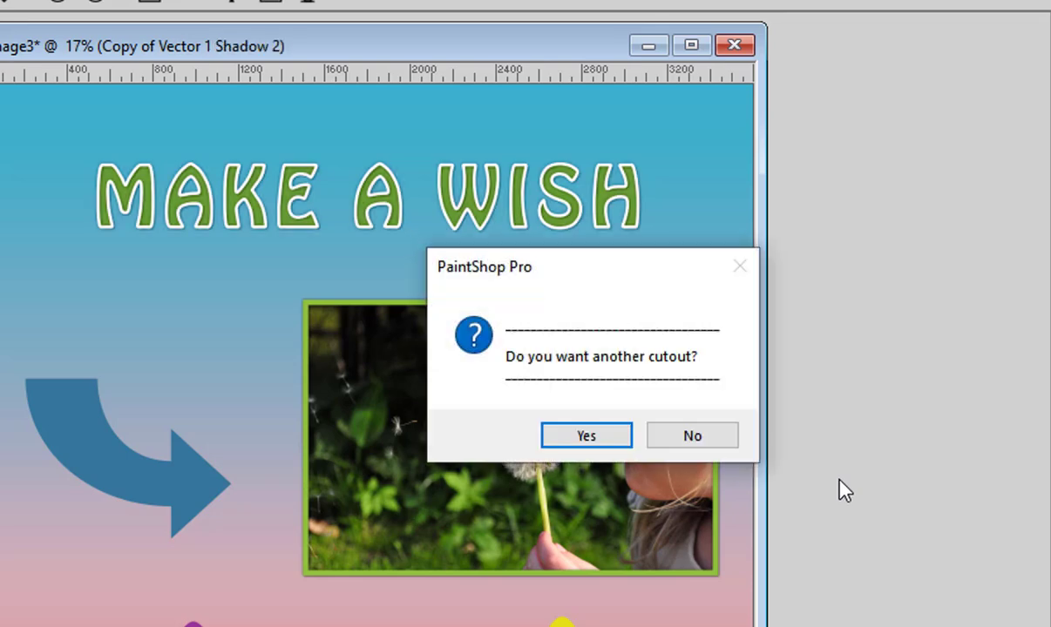
# - Accept another cutout and run the script on the arrow's Vector 2 layer
pyautogui.click(581, 439)
pyautogui.click(715, 437)
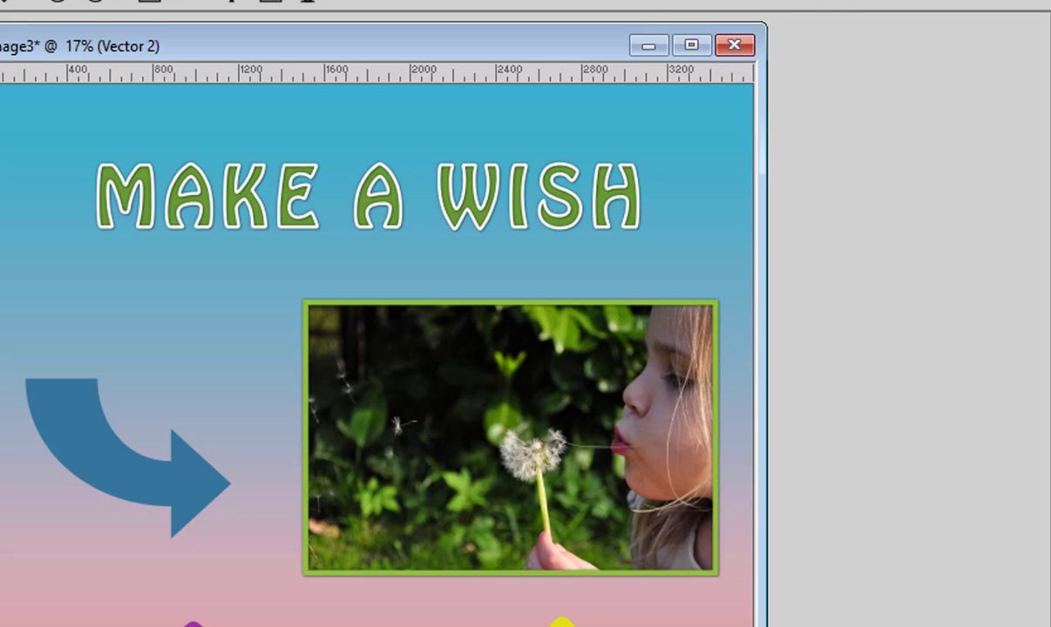
pyautogui.click(613, 424)
pyautogui.click(737, 450)
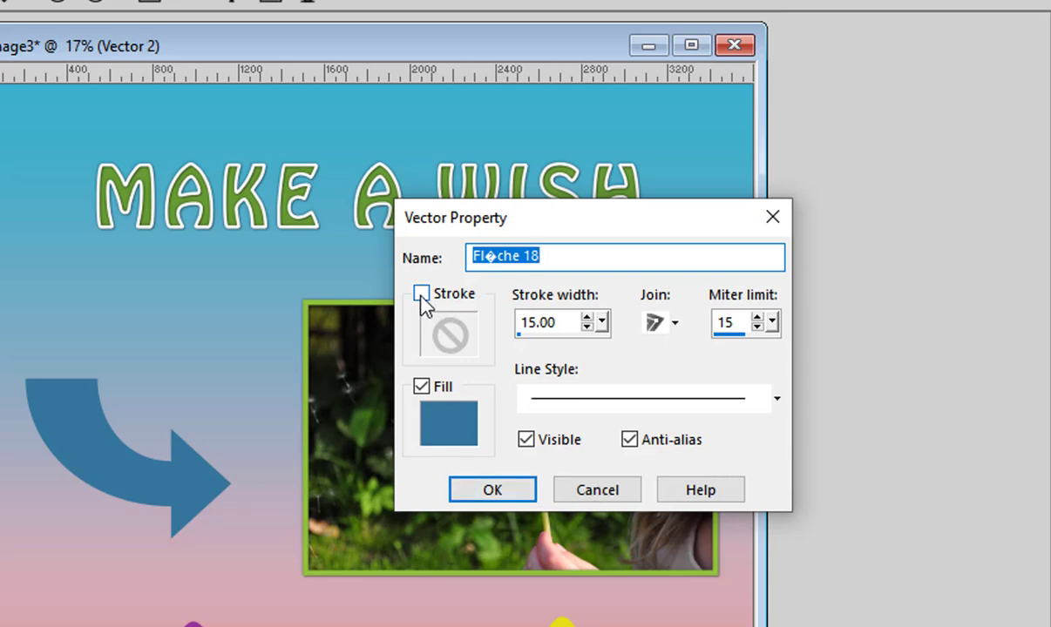
# - Give the arrow a yellow stroke with width 25
pyautogui.click(423, 295)
pyautogui.rightClick(462, 330)
pyautogui.click(515, 307)
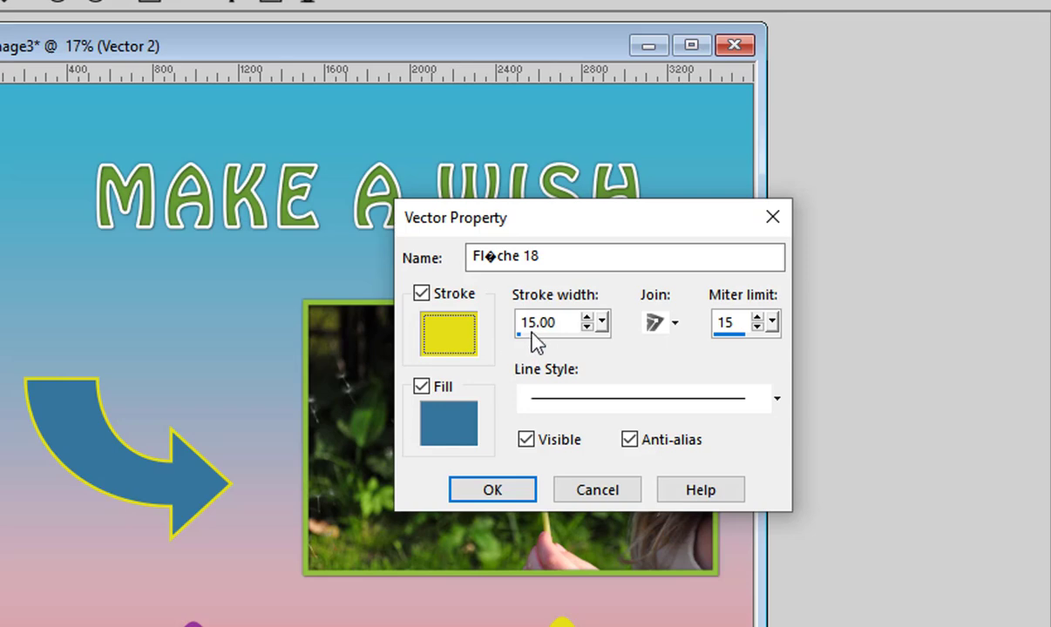
pyautogui.moveTo(530, 324); pyautogui.dragTo(514, 339)
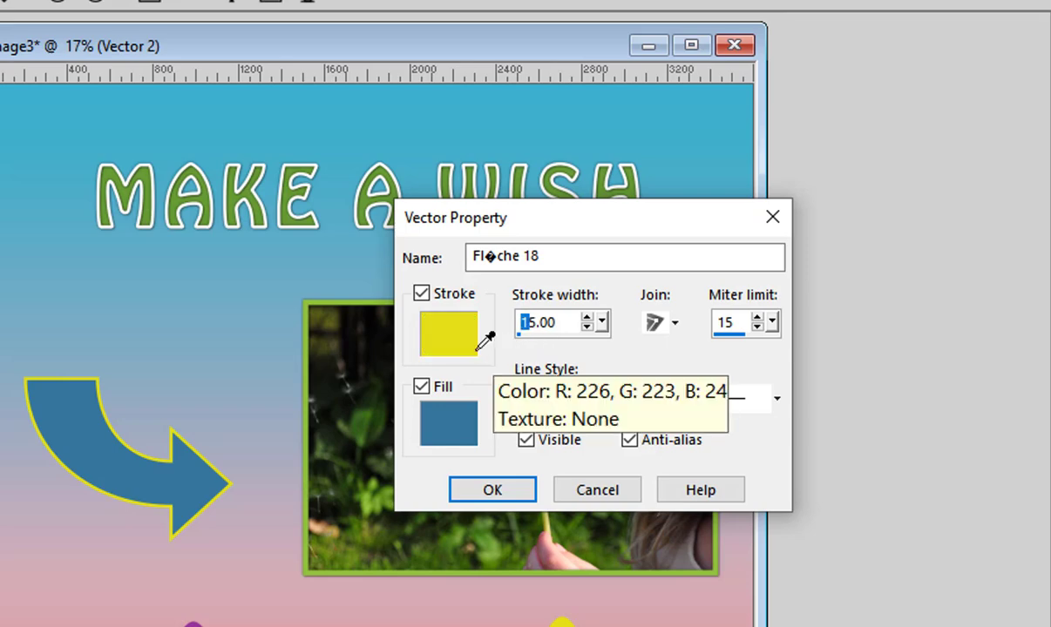
pyautogui.write('2')
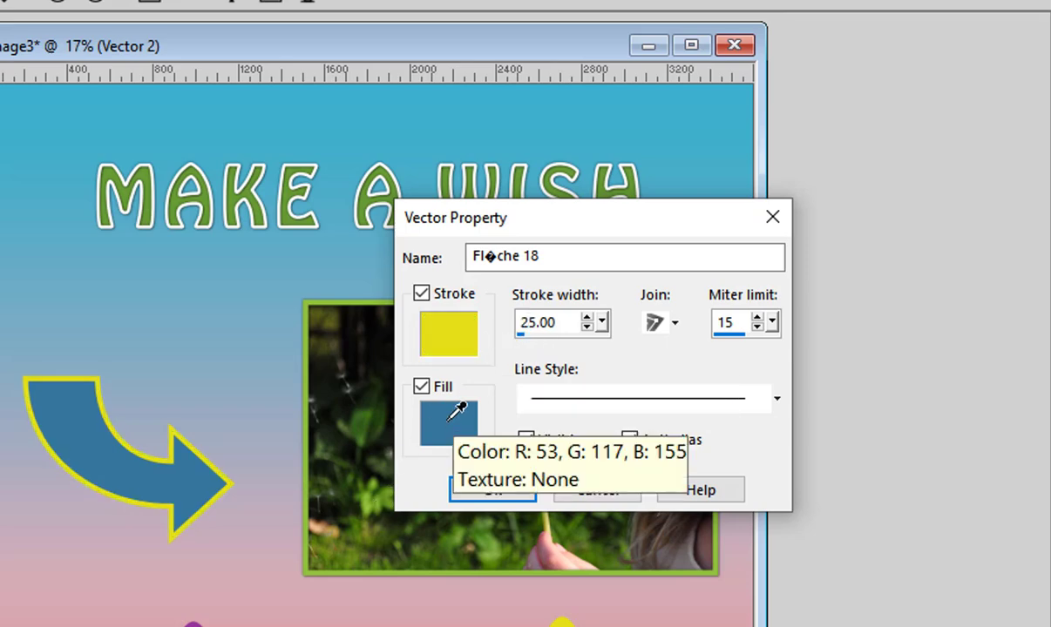
# - Fill the arrow with the orange footprint pattern and apply the cutout
pyautogui.click(453, 431)
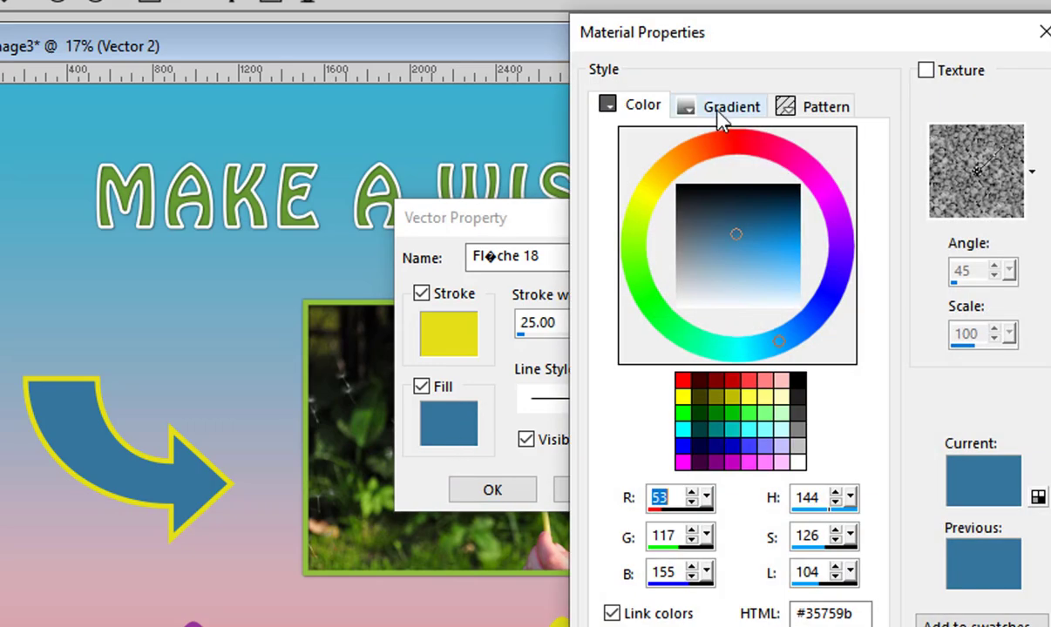
pyautogui.click(724, 109)
pyautogui.click(813, 112)
pyautogui.click(745, 605)
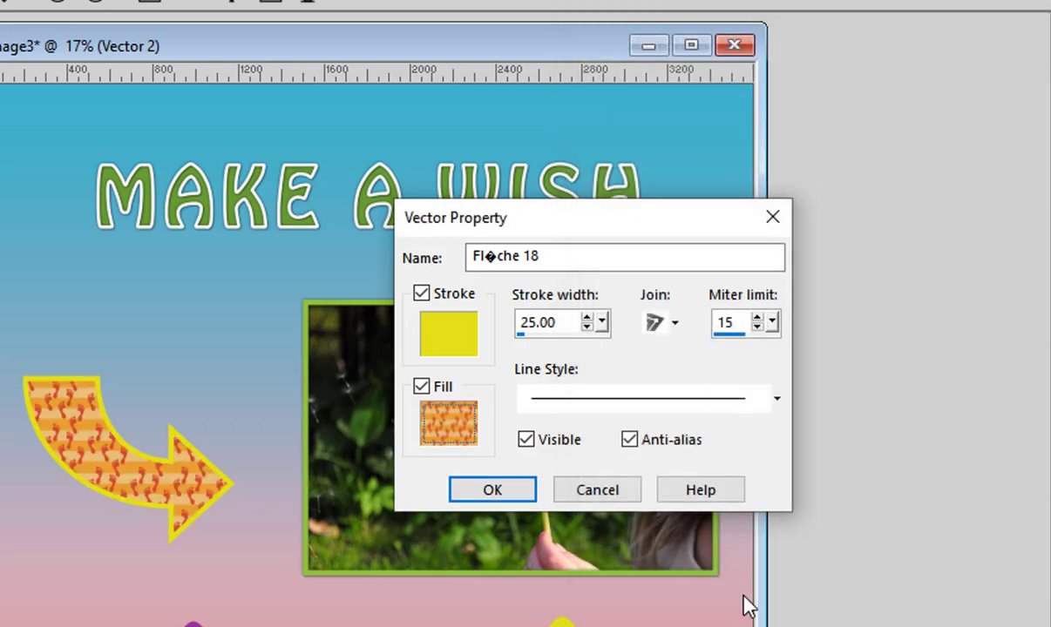
pyautogui.click(488, 488)
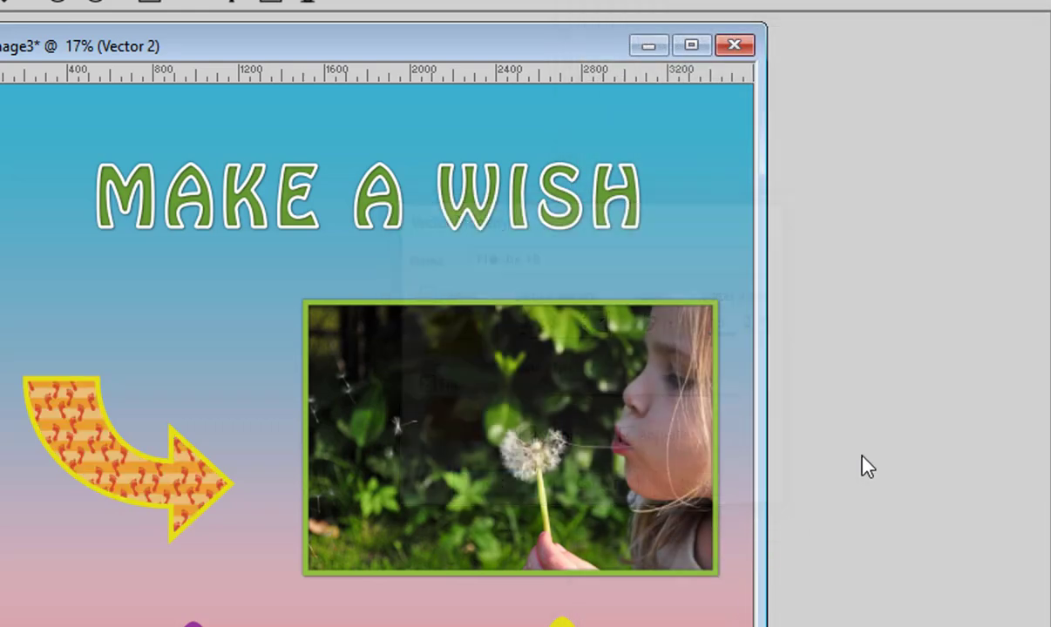
pyautogui.hotkey('ctrl', 'shift', 'd')
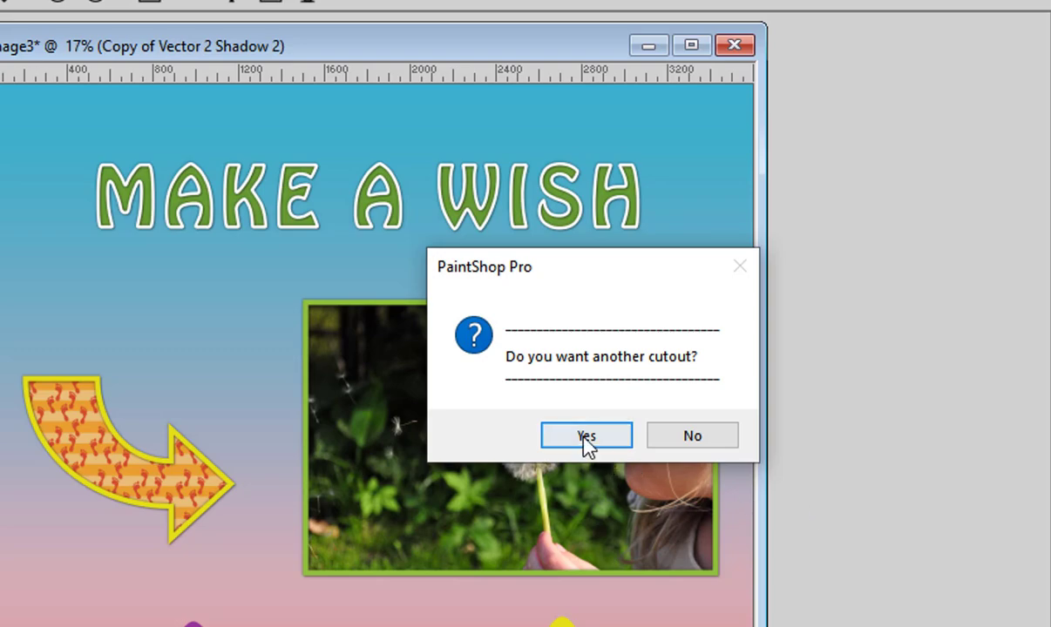
# - Accept another cutout and run the script on the yellow star's layer
pyautogui.click(587, 435)
pyautogui.click(732, 438)
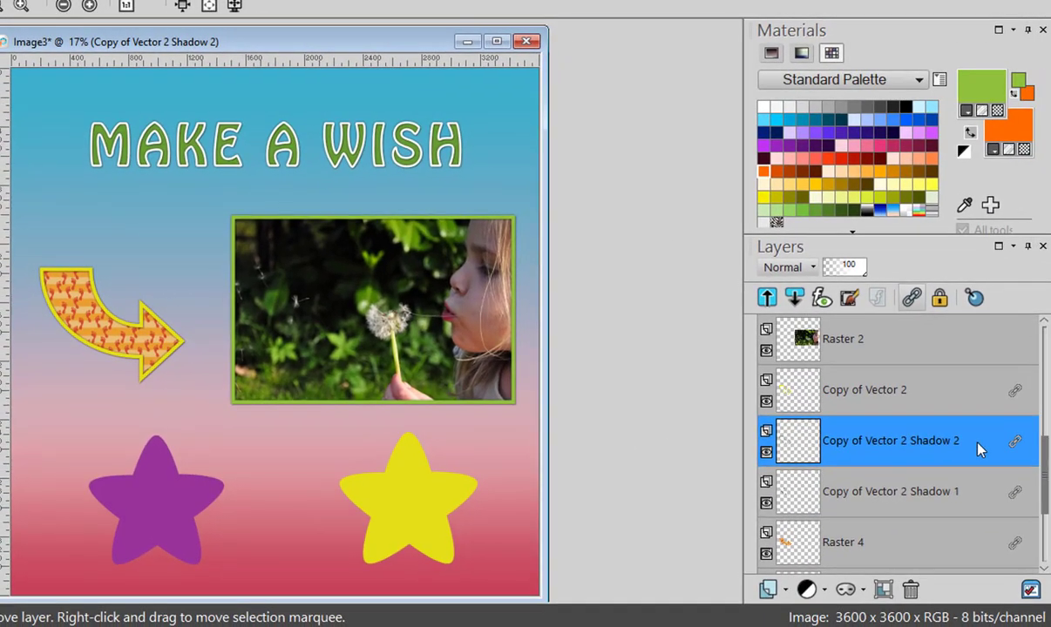
pyautogui.moveTo(1044, 446); pyautogui.dragTo(1043, 518)
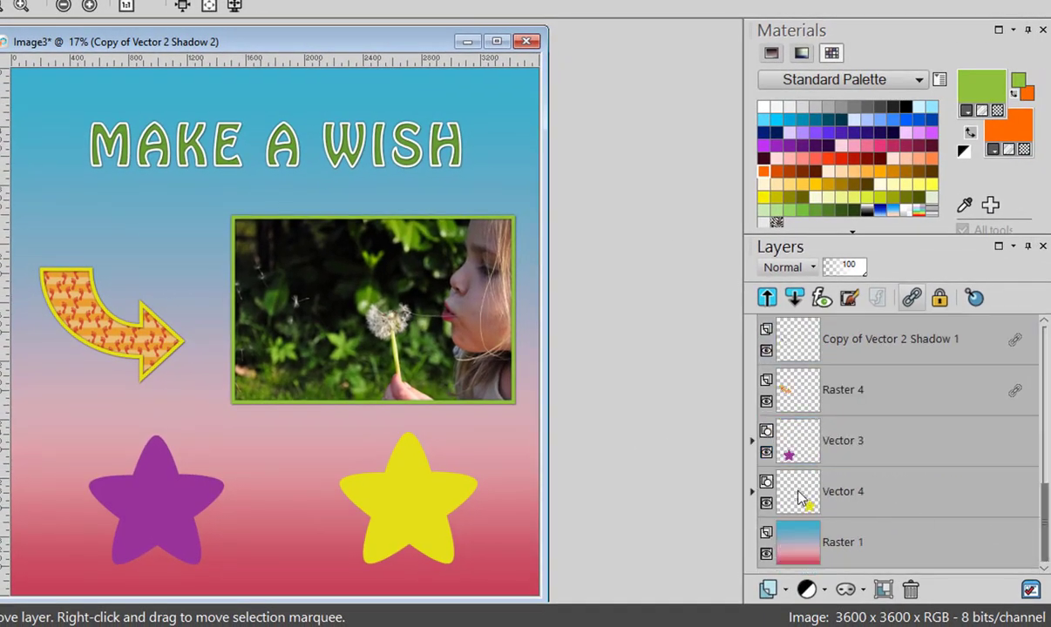
pyautogui.click(800, 497)
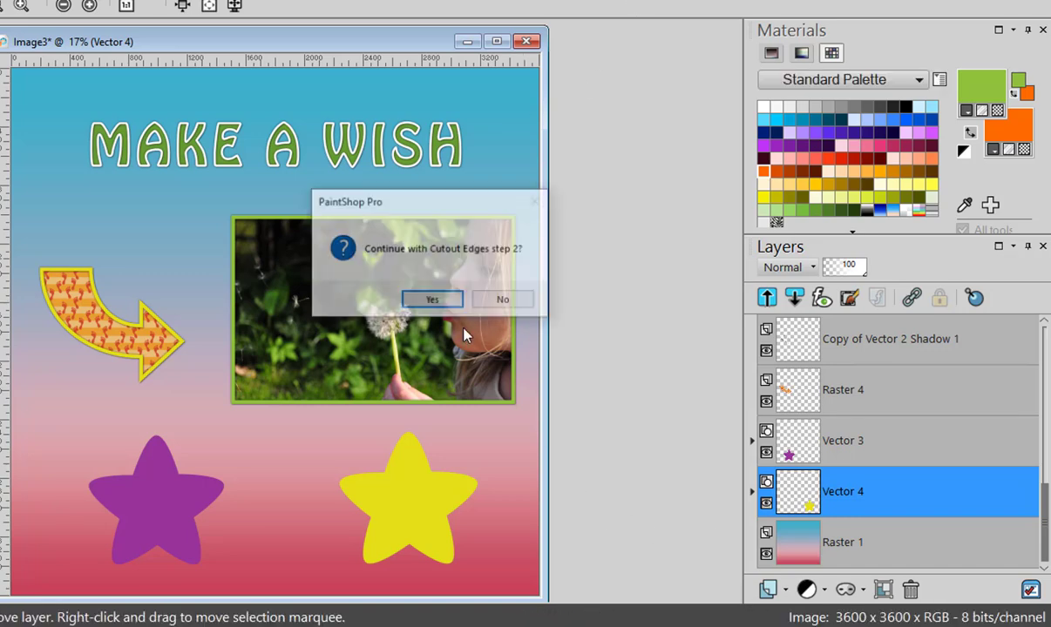
pyautogui.click(432, 300)
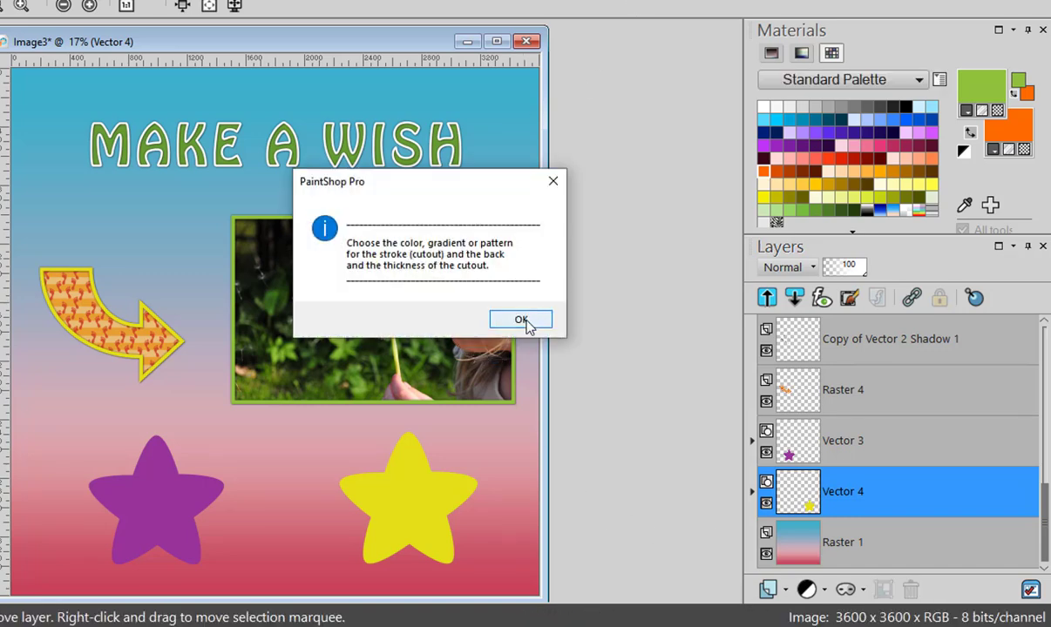
pyautogui.click(528, 323)
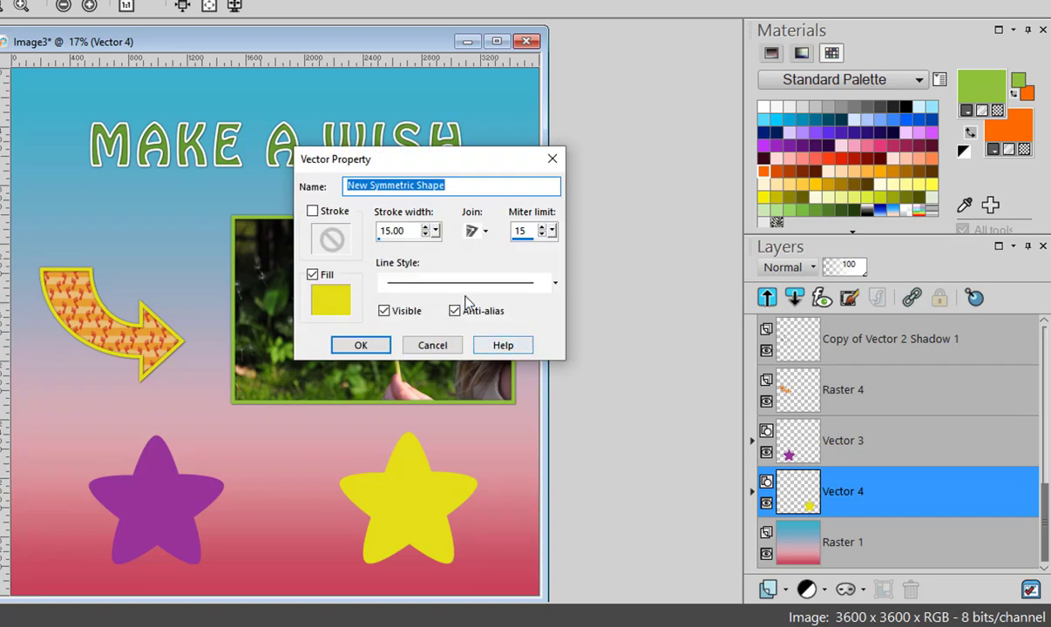
# - Turn on a white stroke for the yellow star and confirm it
pyautogui.click(313, 212)
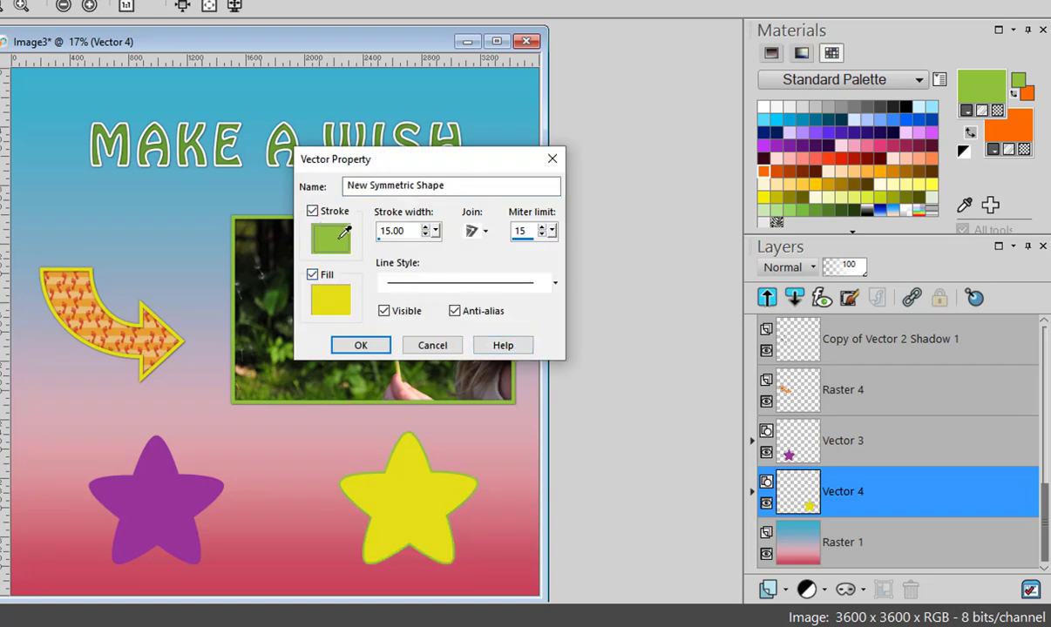
pyautogui.rightClick(345, 232)
pyautogui.click(365, 254)
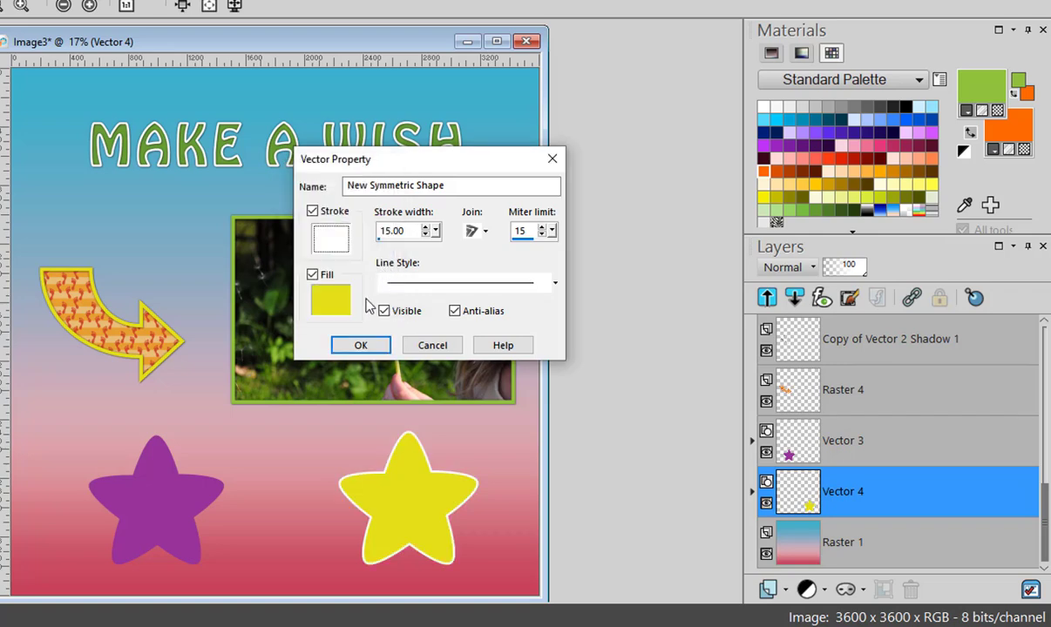
pyautogui.click(362, 347)
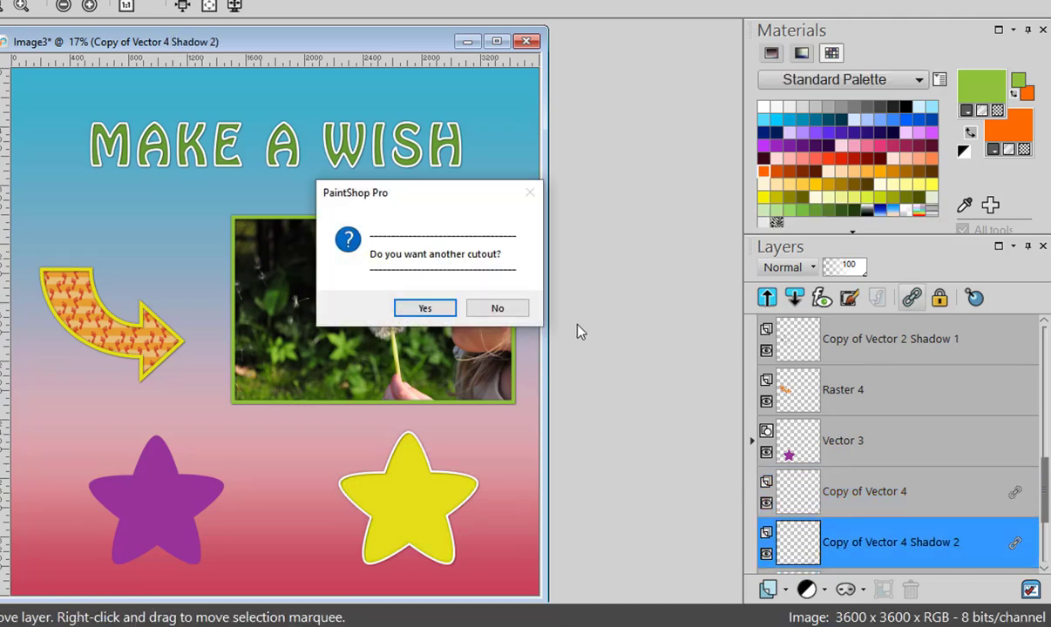
# - Accept another cutout and run the script on the purple star's Vector 3 layer
pyautogui.click(423, 305)
pyautogui.click(525, 309)
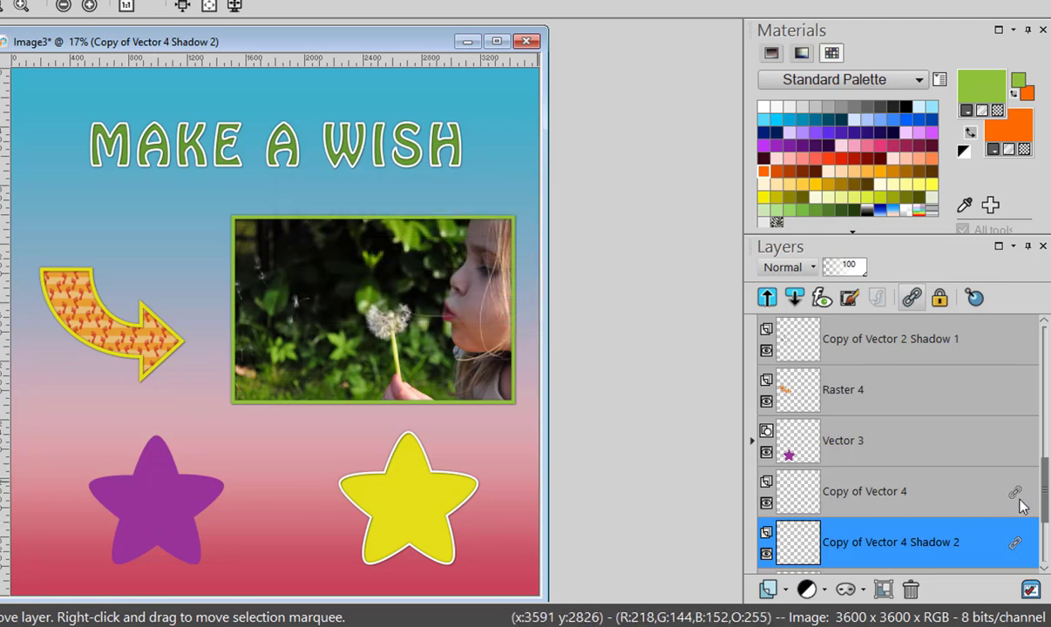
pyautogui.click(824, 447)
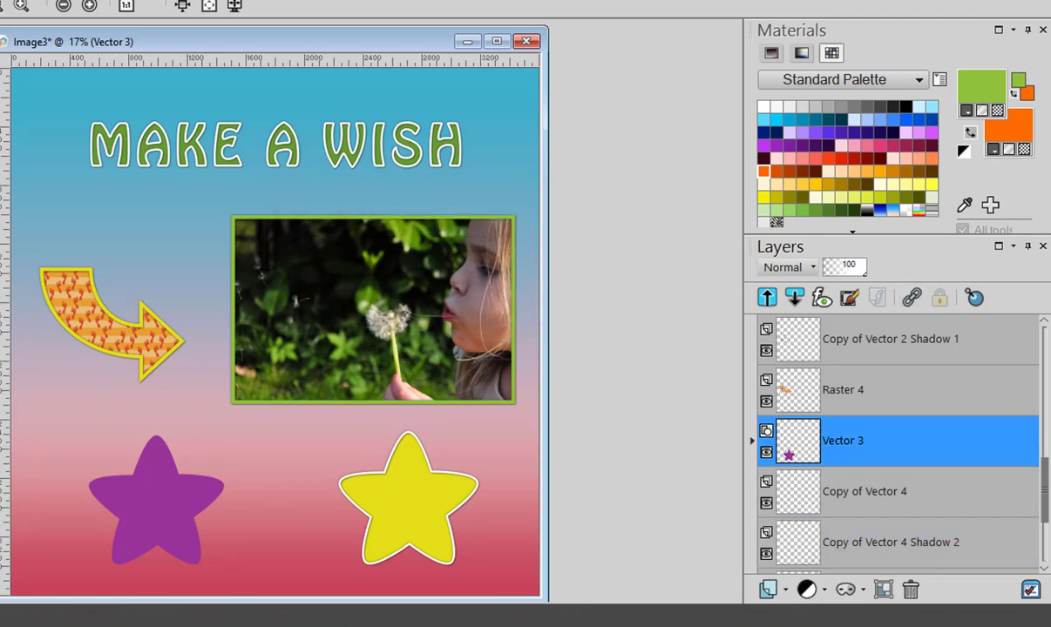
pyautogui.click(434, 298)
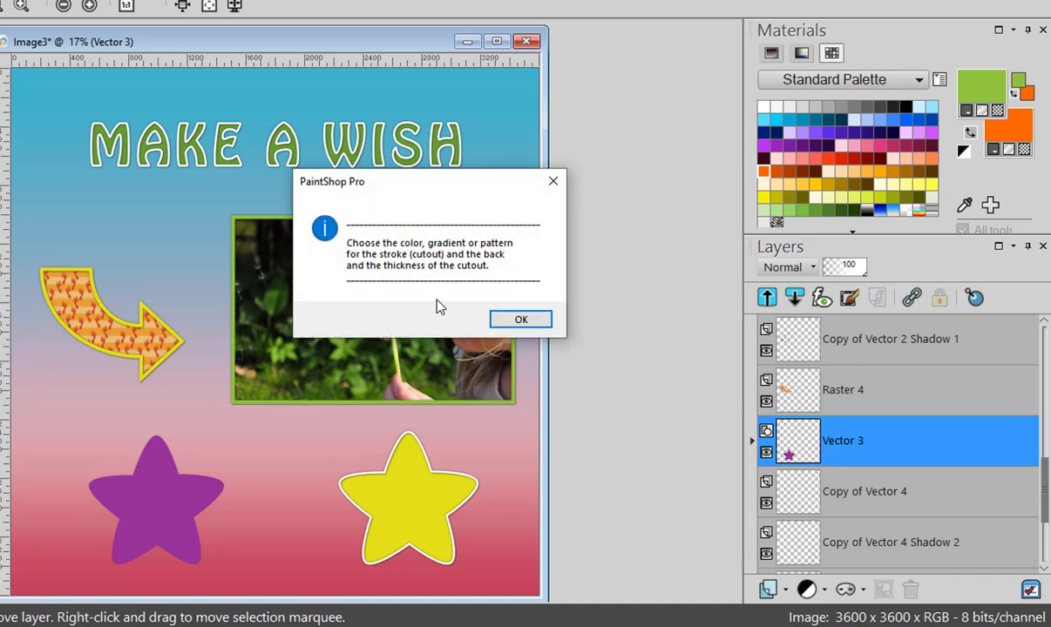
pyautogui.click(513, 320)
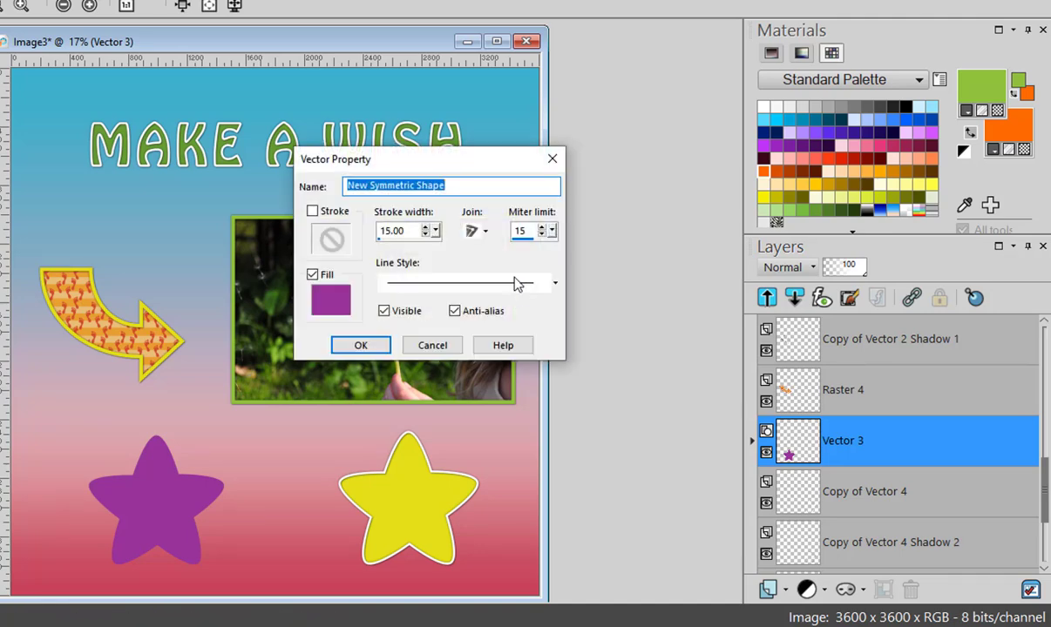
# - Give the purple star a thicker white stroke, then decline further cutouts to end the script
pyautogui.click(313, 212)
pyautogui.rightClick(331, 238)
pyautogui.click(384, 269)
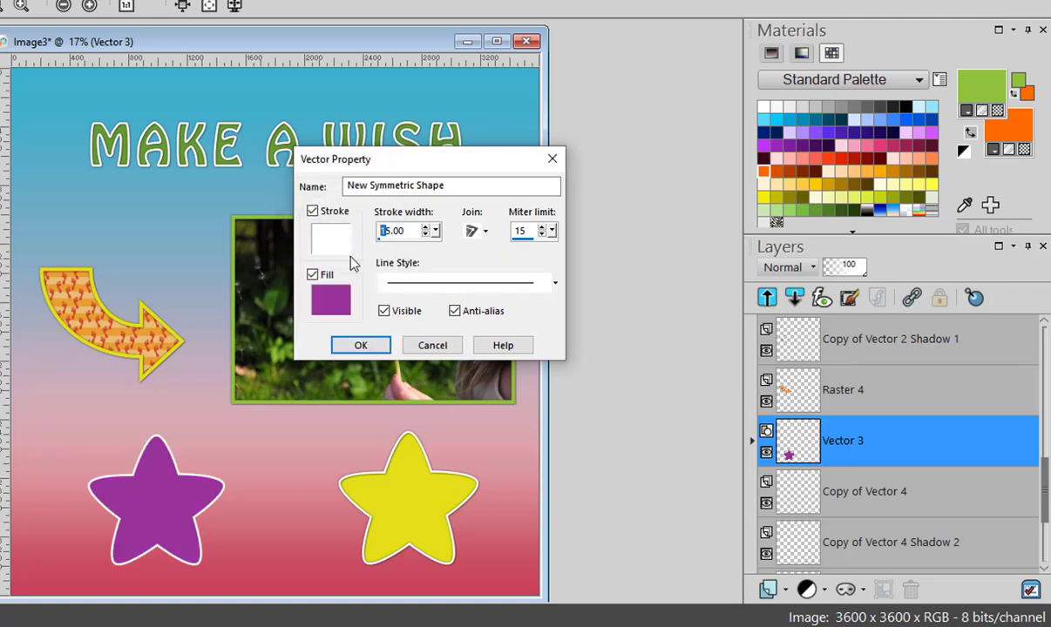
pyautogui.write('3')
pyautogui.click(361, 346)
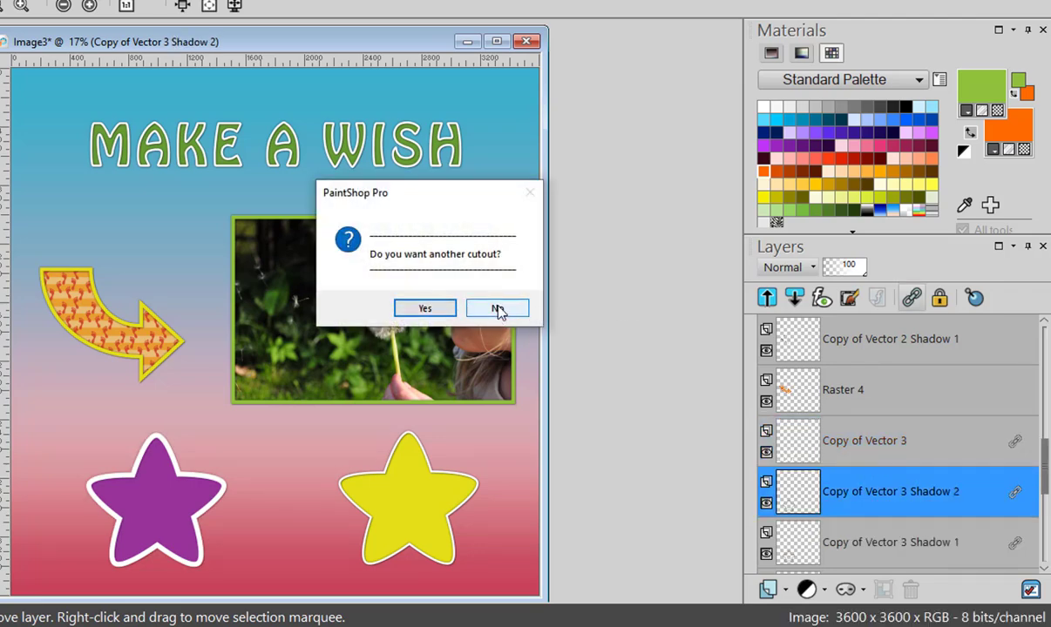
pyautogui.click(495, 307)
pyautogui.click(579, 325)
# - Enlarge the Layers palette, toggle the star's cutout visibility, and move the purple star up-right
pyautogui.moveTo(749, 234); pyautogui.dragTo(749, 35)
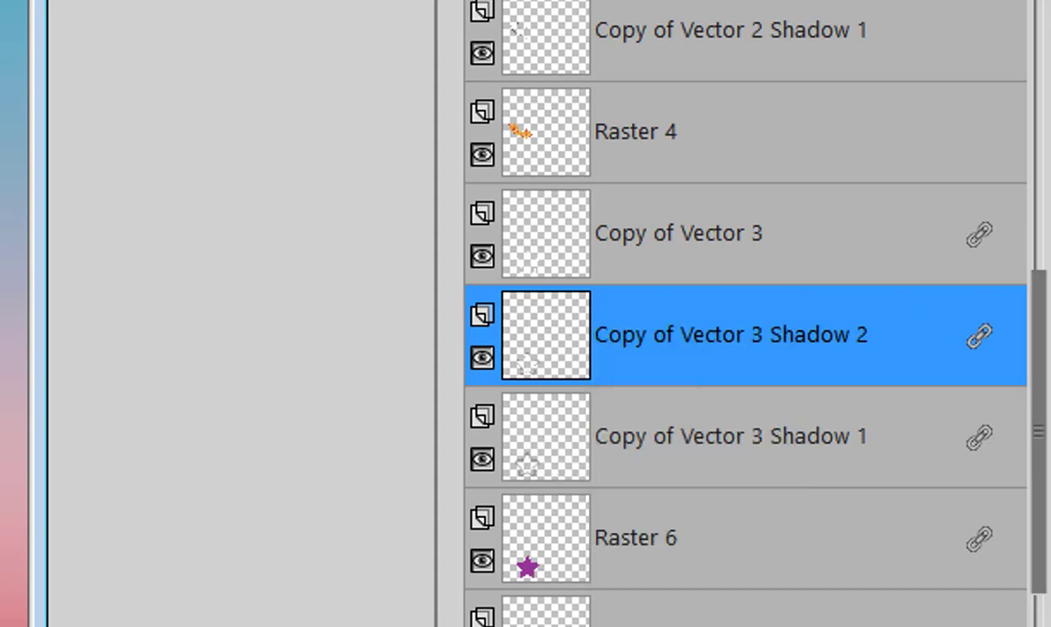
pyautogui.moveTo(556, 565)
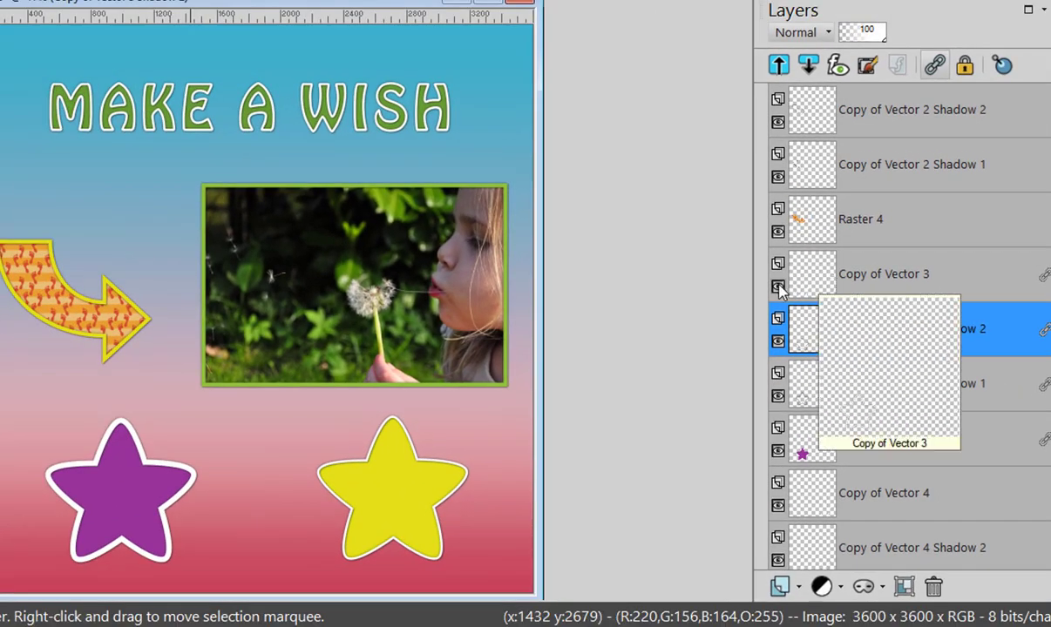
pyautogui.click(524, 264)
pyautogui.click(778, 287)
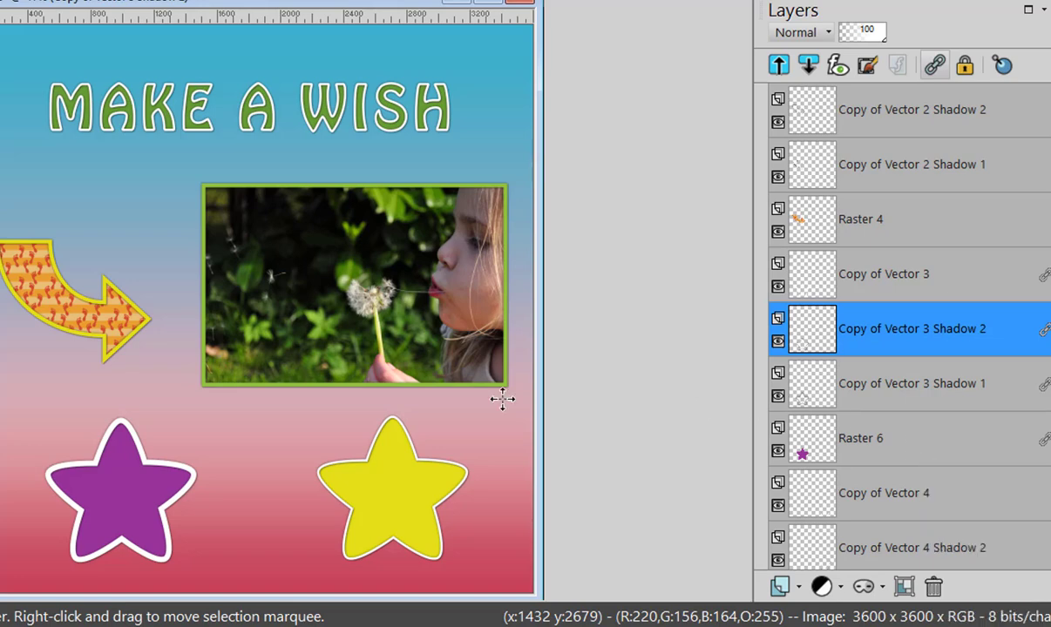
pyautogui.moveTo(129, 489); pyautogui.dragTo(193, 465)
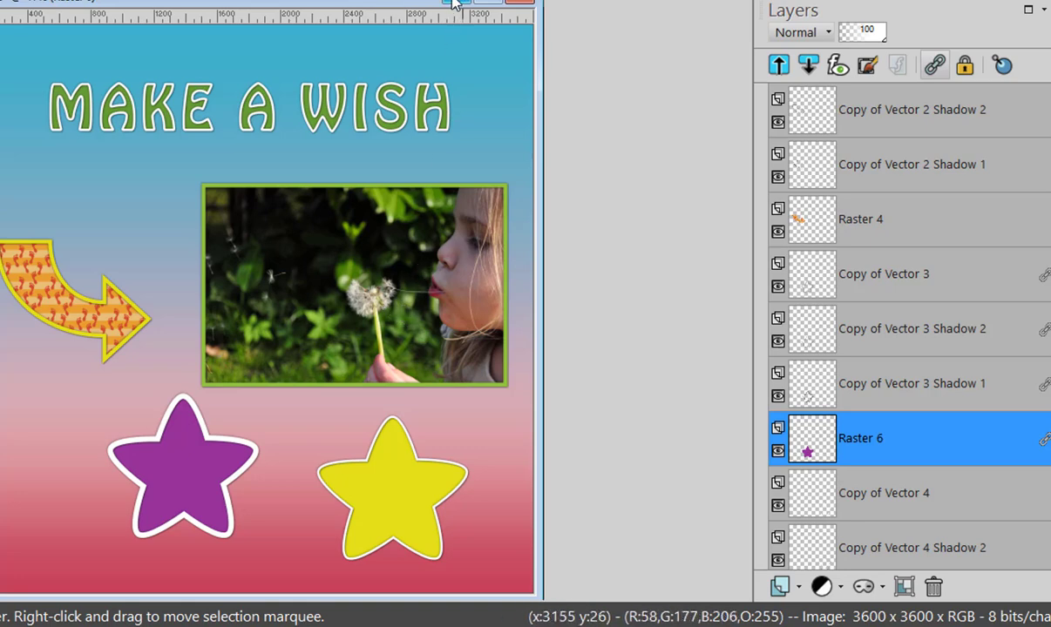
pyautogui.click(450, 2)
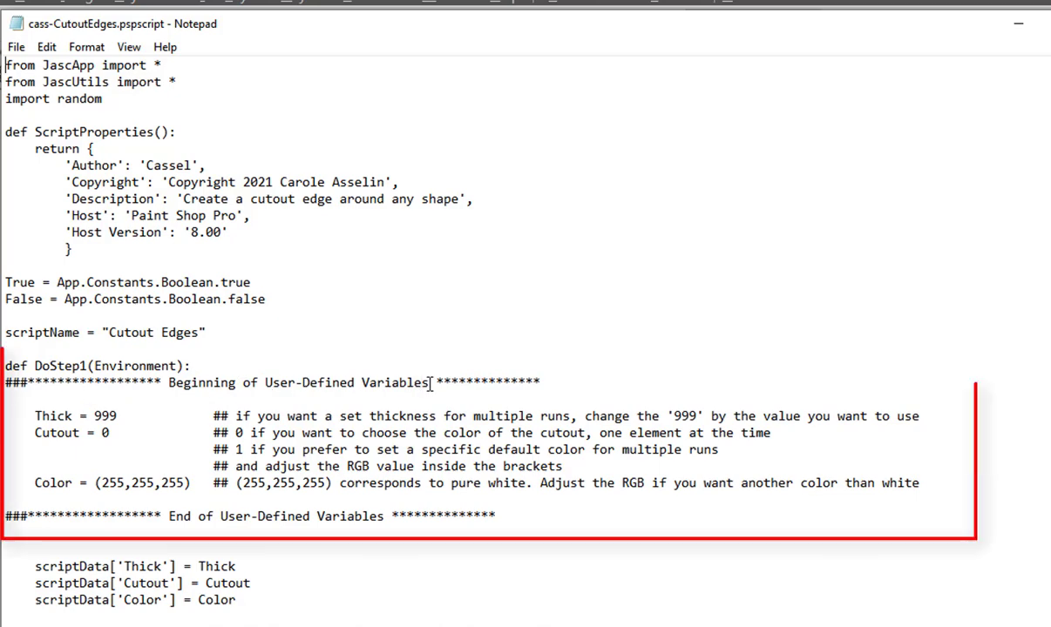
# - Select the 999 value after Thick = in the Notepad script
pyautogui.moveTo(96, 420); pyautogui.dragTo(118, 419)
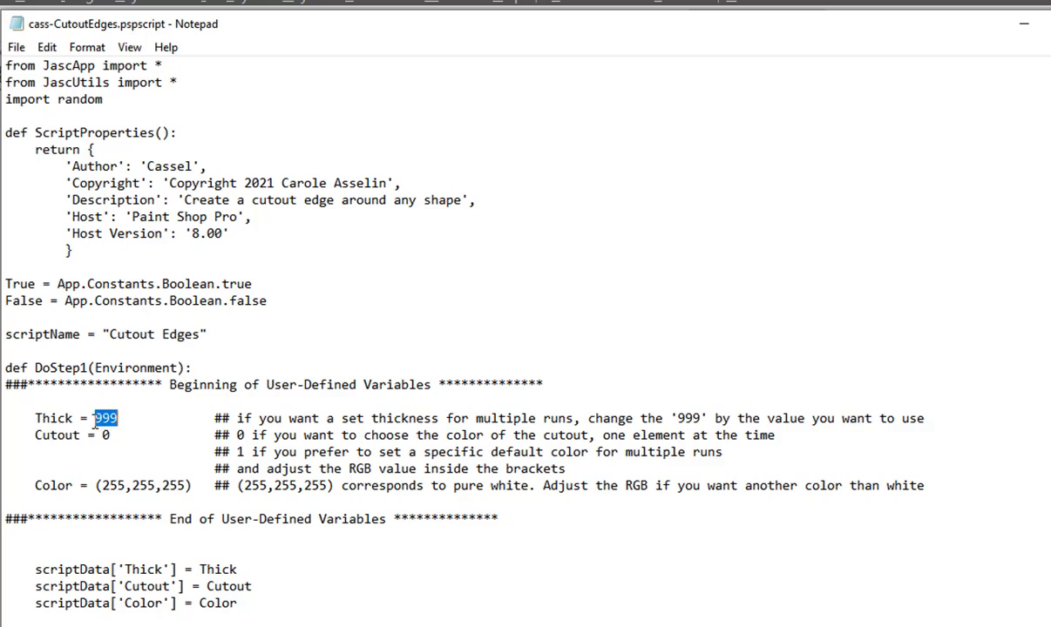
# - Change the script's Thick value to 20 and Cutout to 1
pyautogui.write('3')
pyautogui.write('0')
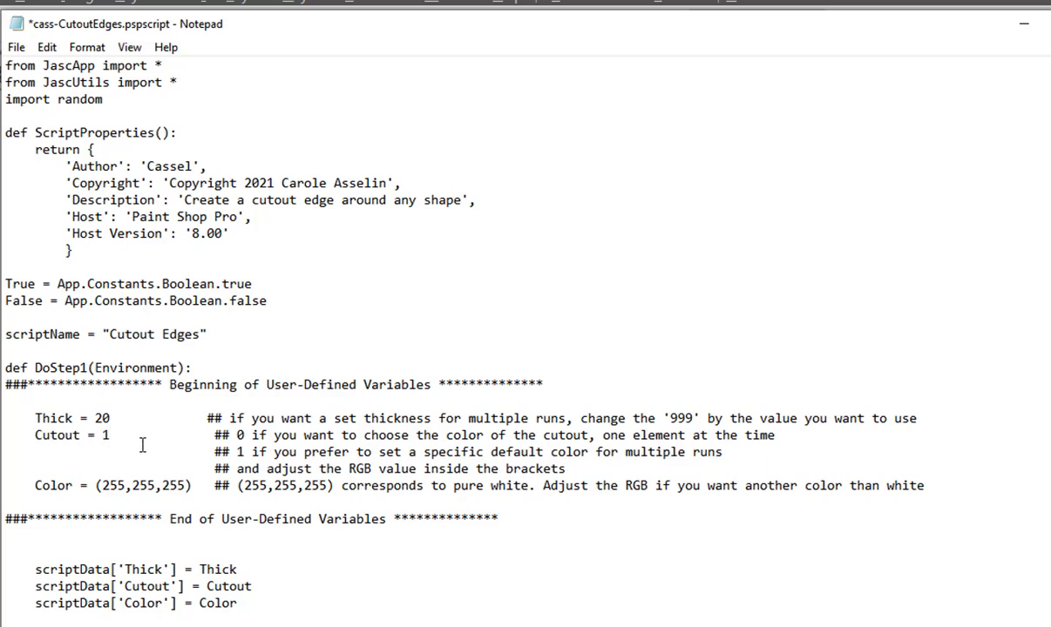
pyautogui.click(154, 434)
pyautogui.moveTo(94, 420); pyautogui.dragTo(112, 435)
pyautogui.moveTo(235, 452); pyautogui.dragTo(245, 452)
# - Keep Color at (255,255,255) and save the script
pyautogui.moveTo(96, 486); pyautogui.dragTo(195, 486)
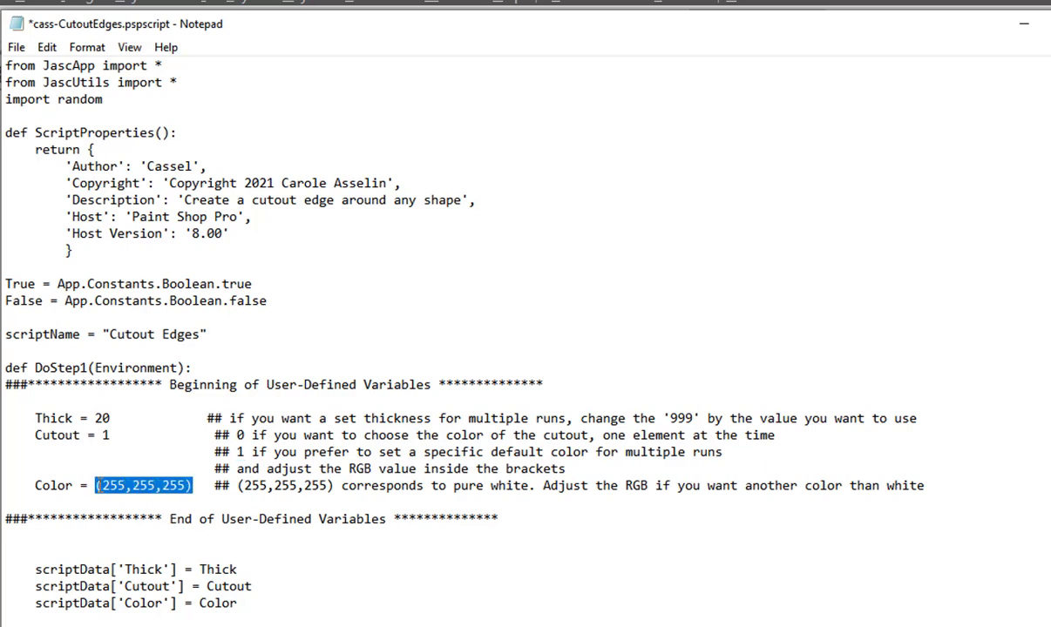
pyautogui.click(194, 487)
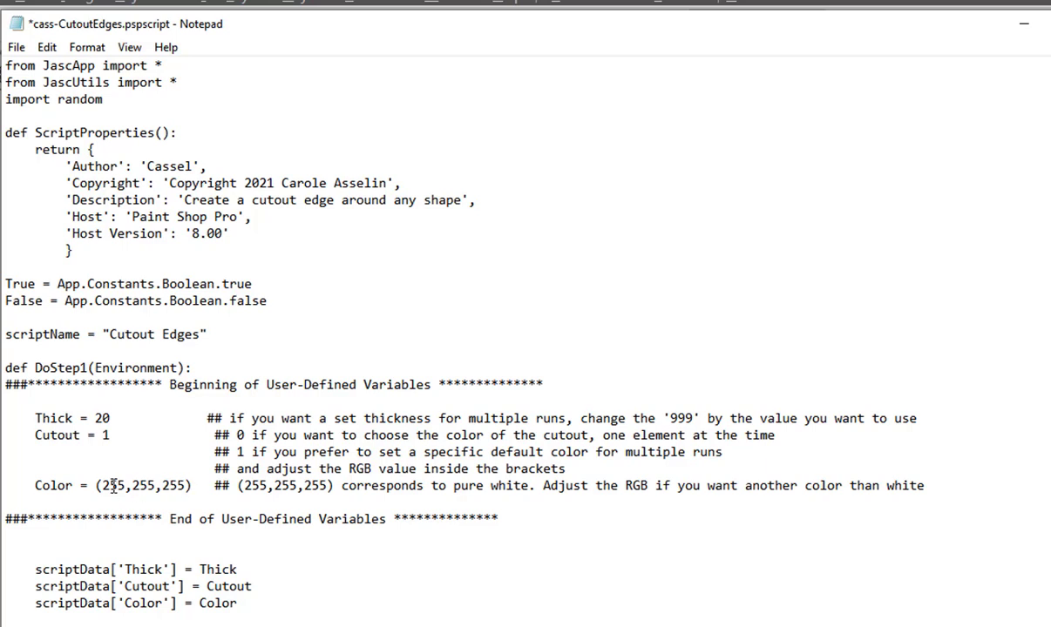
pyautogui.moveTo(111, 485); pyautogui.dragTo(180, 485)
pyautogui.write('00,200,200')
pyautogui.hotkey('ctrl', 'z')
pyautogui.hotkey('ctrl', 'z')
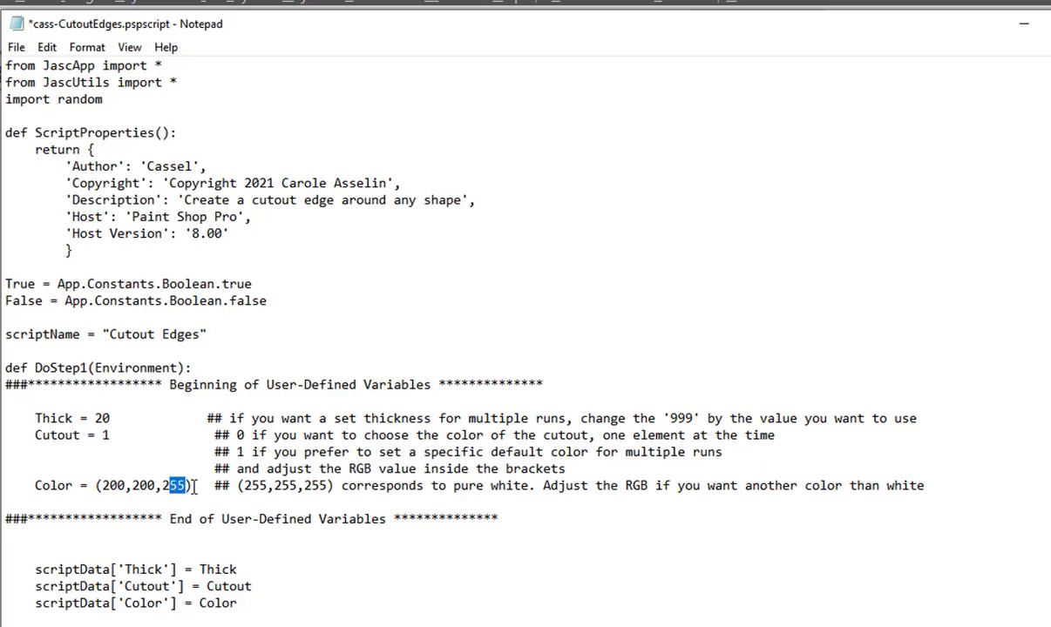
pyautogui.moveTo(110, 485); pyautogui.dragTo(185, 485)
pyautogui.write('55,255,255')
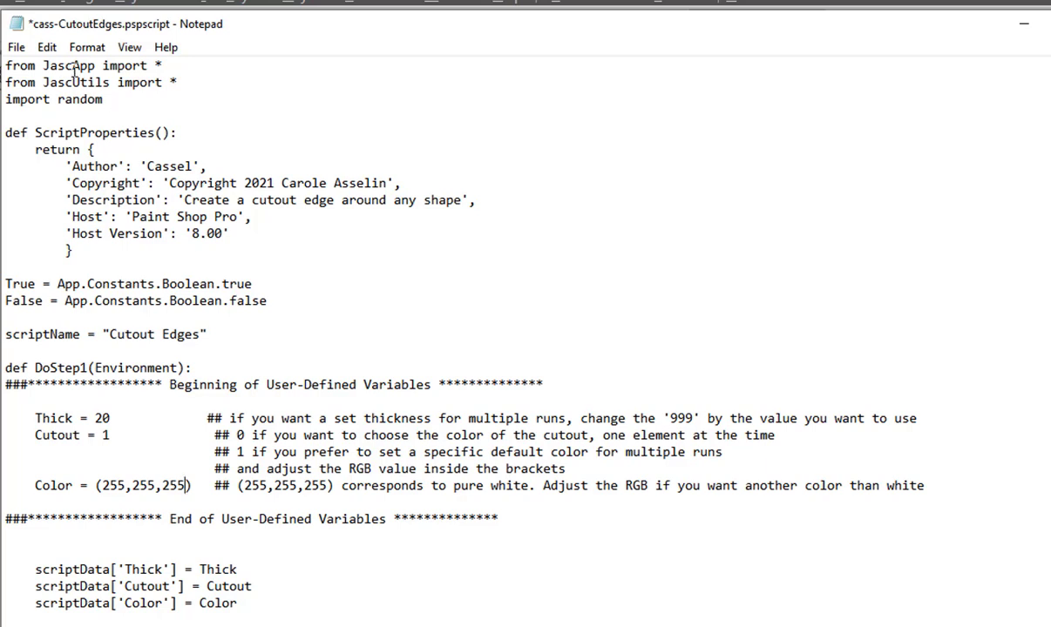
pyautogui.click(15, 48)
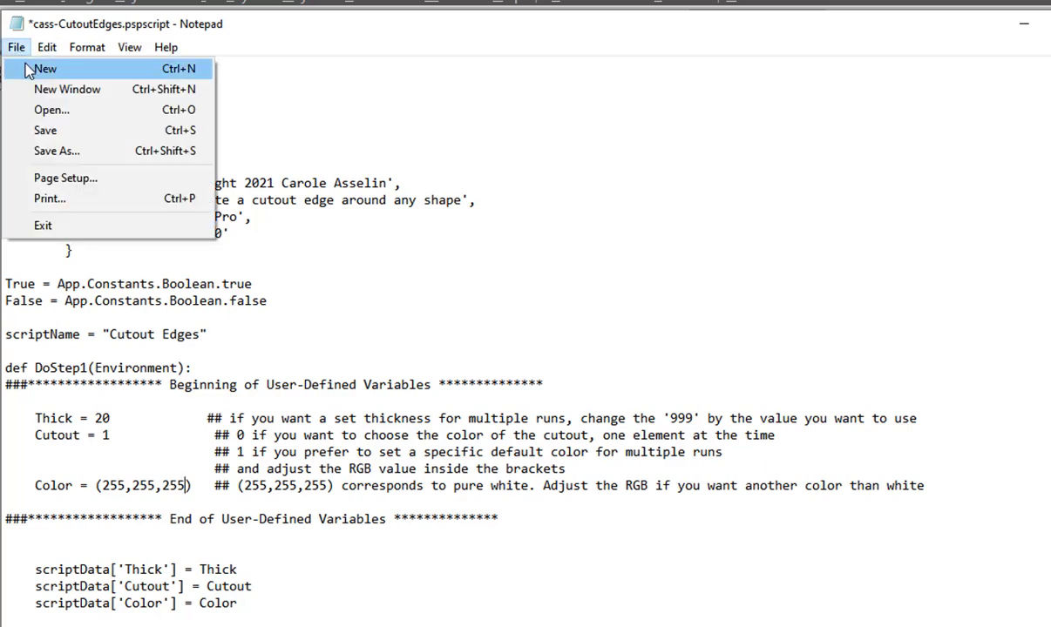
pyautogui.click(50, 132)
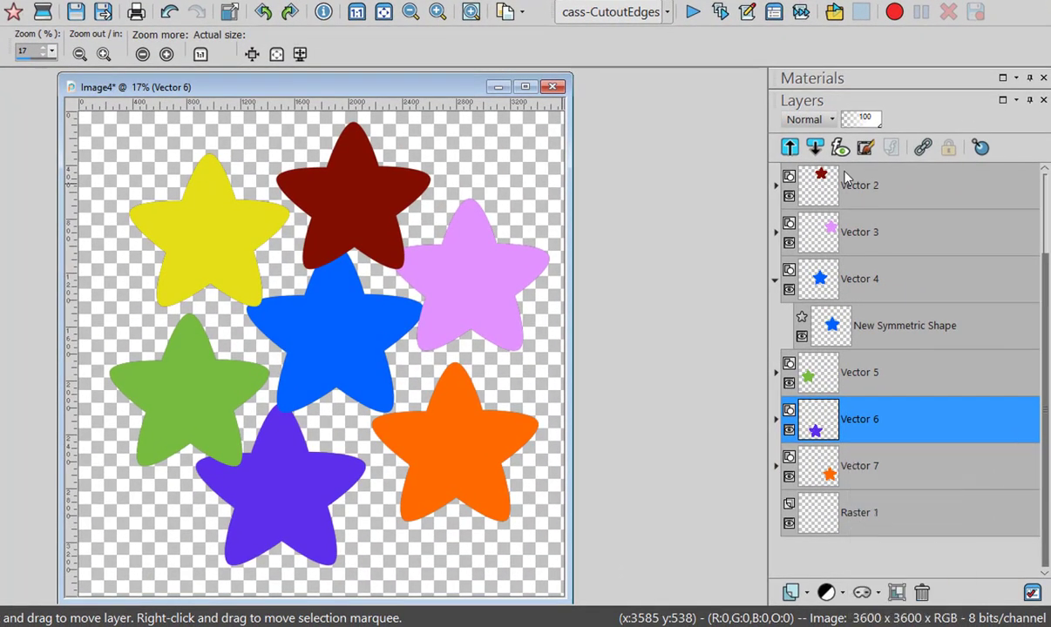
# - Run the edited cutout script on the dark red star's Vector 2 layer
pyautogui.click(856, 185)
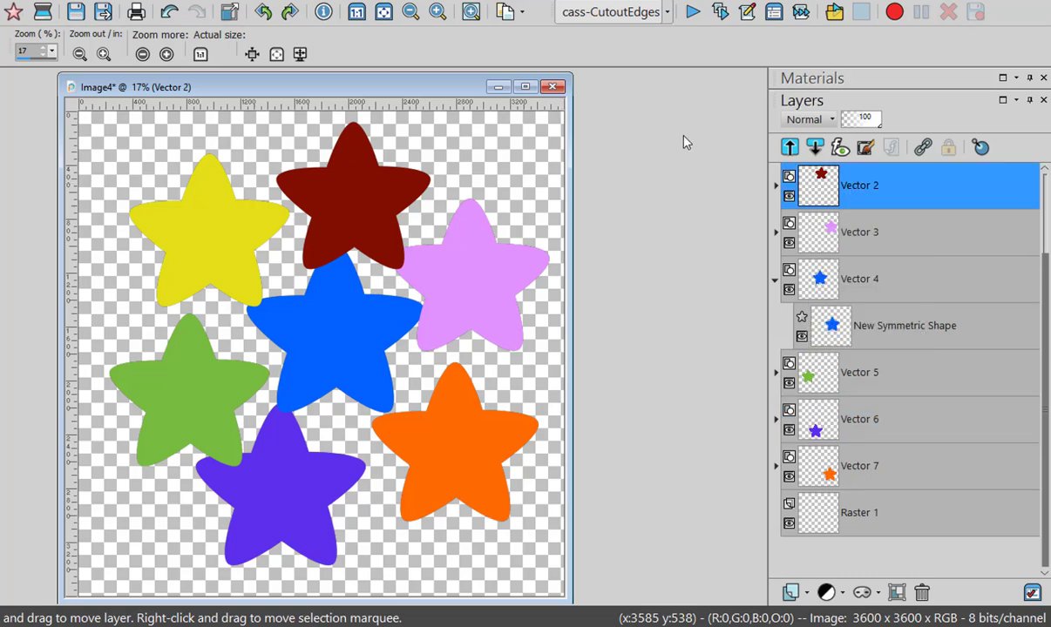
pyautogui.click(691, 12)
pyautogui.click(505, 353)
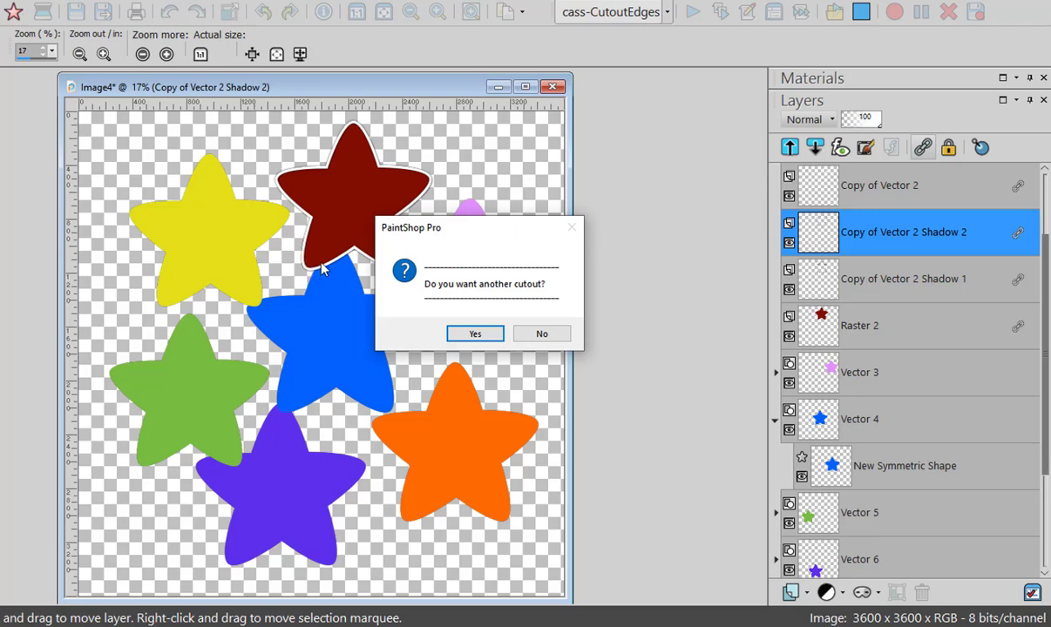
pyautogui.click(474, 337)
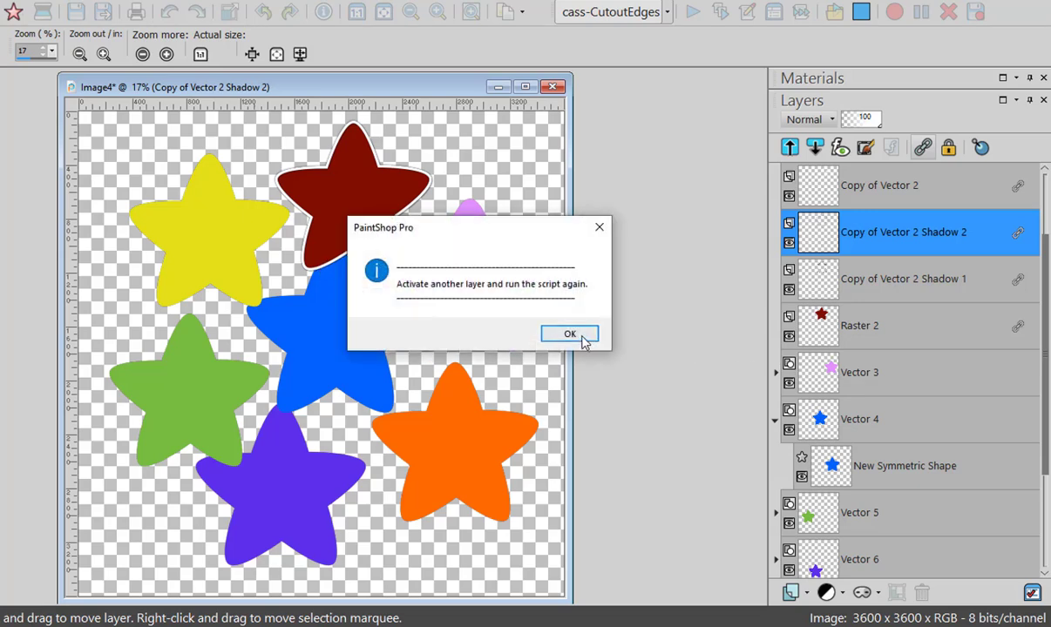
pyautogui.click(562, 332)
# - Run the cutout script on the light pink star's Vector 3 layer
pyautogui.click(787, 370)
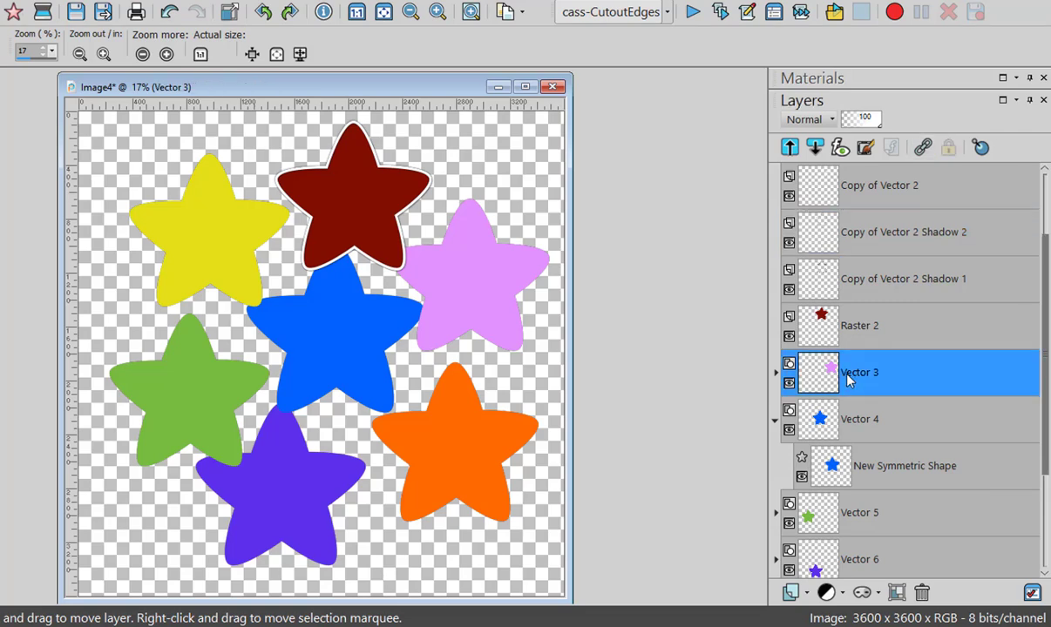
pyautogui.click(692, 11)
pyautogui.click(493, 324)
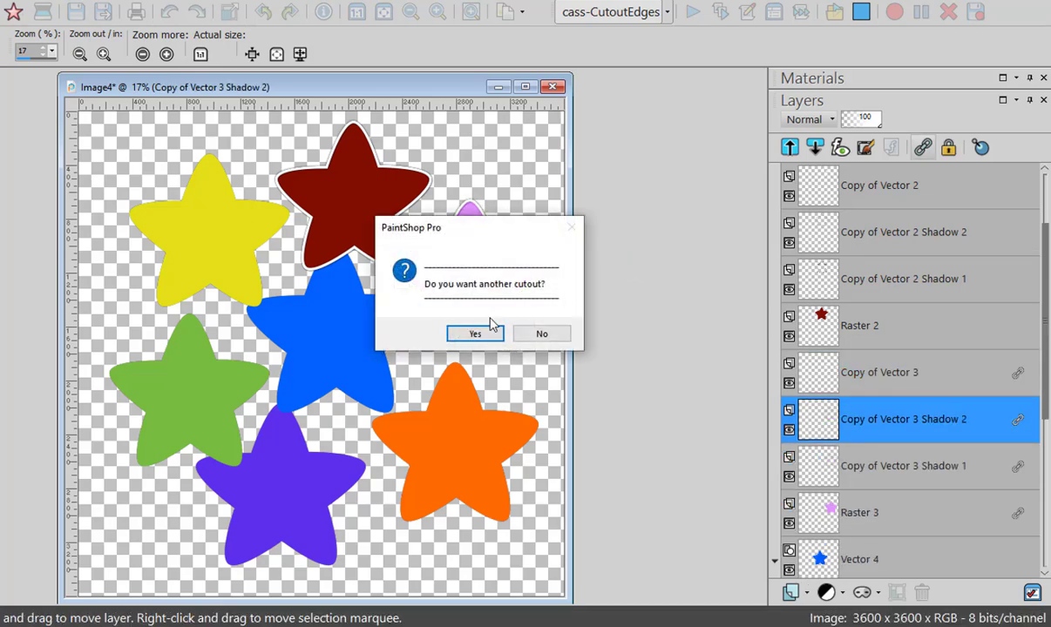
pyautogui.click(474, 335)
pyautogui.press('Return')
# - Run the cutout script on the blue star's Vector 4 layer
pyautogui.click(842, 562)
pyautogui.click(693, 11)
pyautogui.click(485, 328)
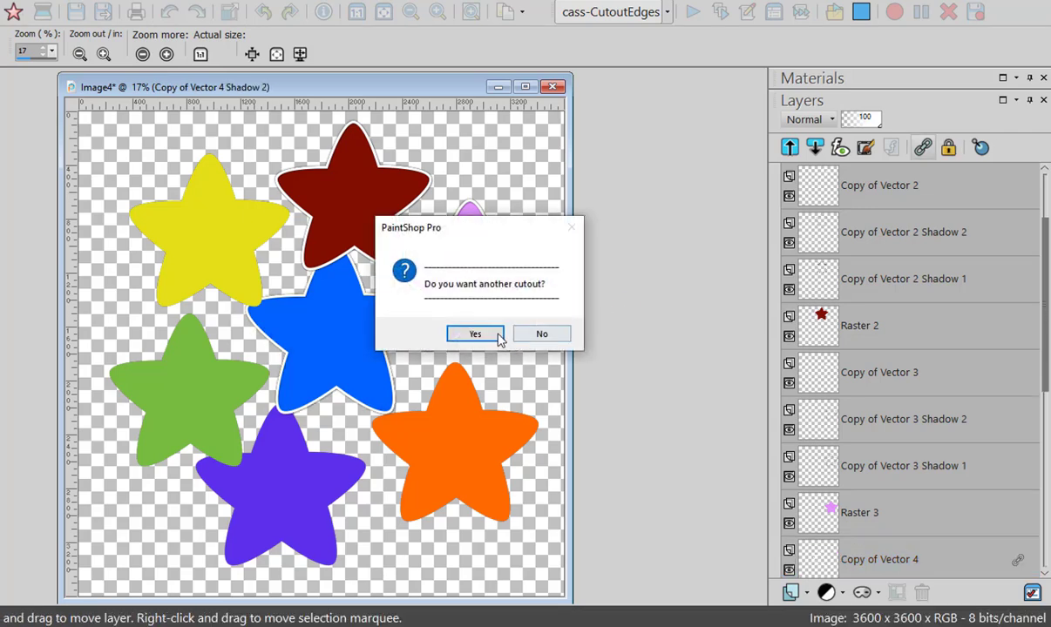
pyautogui.click(472, 330)
pyautogui.click(556, 332)
pyautogui.scroll(-5, 1045, 344)
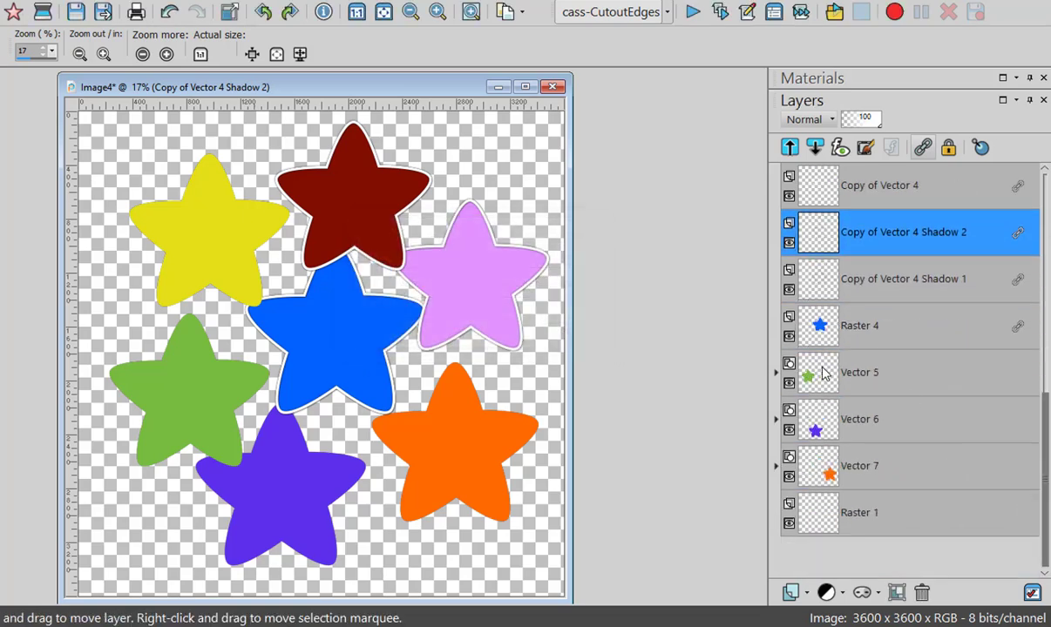
# - Run the cutout script on the green star's Vector 5 layer
pyautogui.click(826, 376)
pyautogui.click(692, 12)
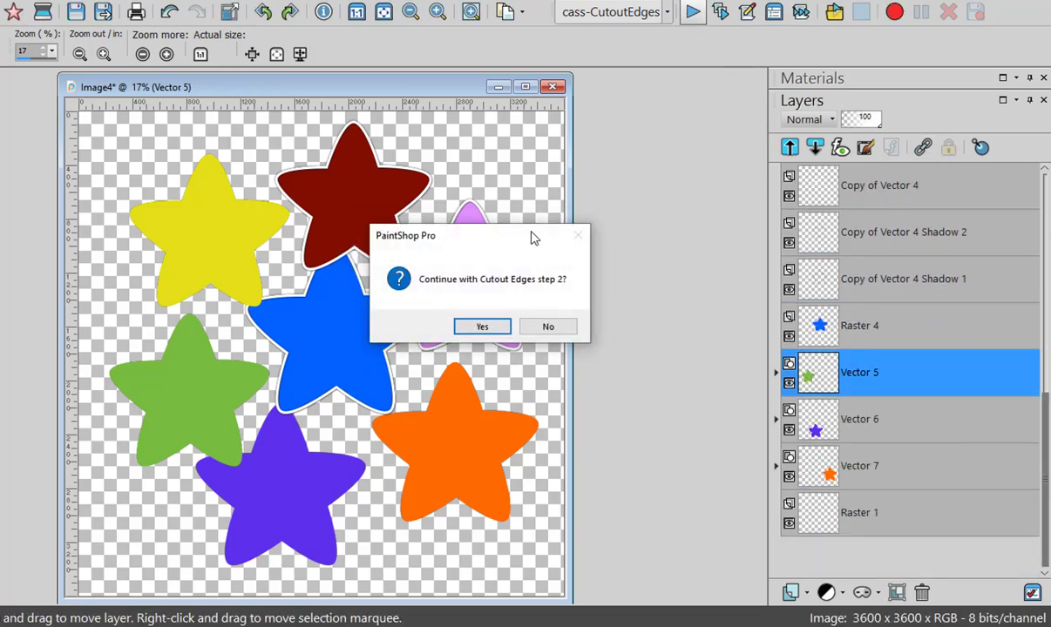
pyautogui.click(482, 325)
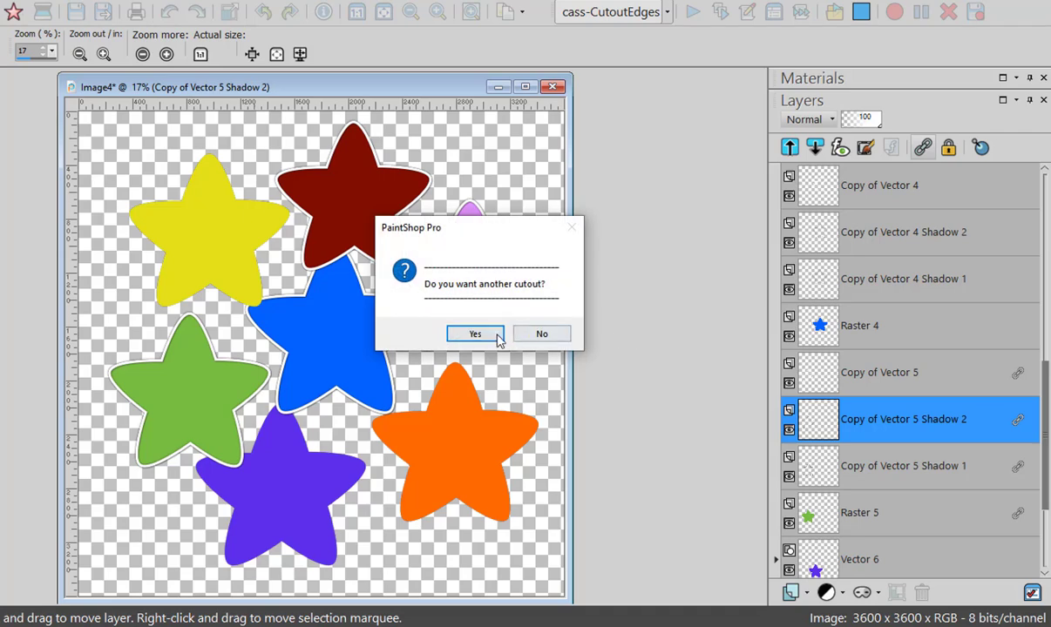
pyautogui.click(490, 331)
pyautogui.click(568, 337)
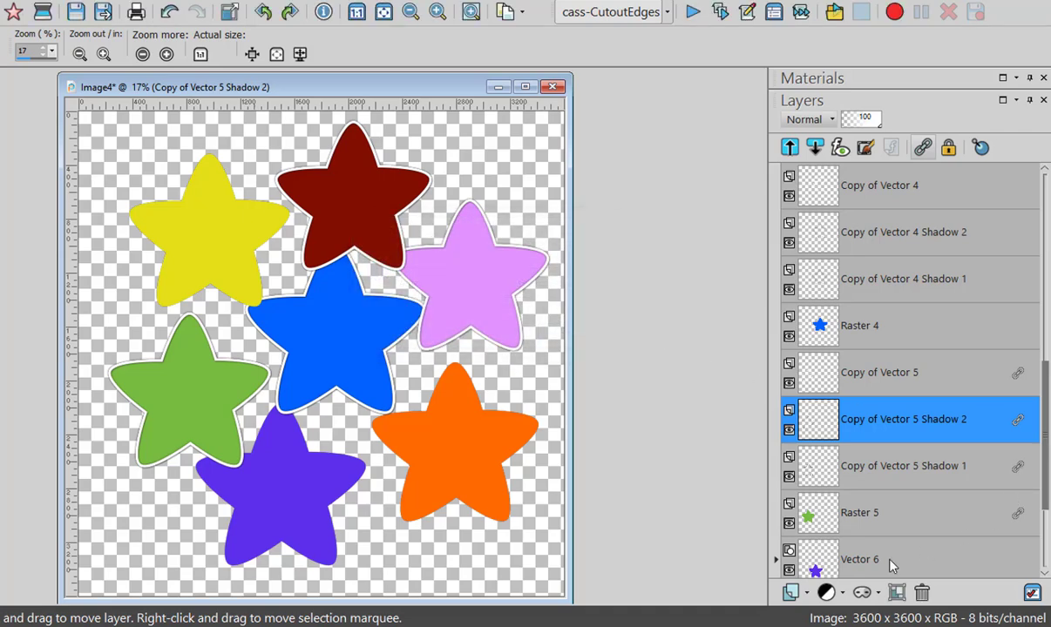
# - Run the cutout script on the purple star's Vector 6 layer
pyautogui.click(814, 562)
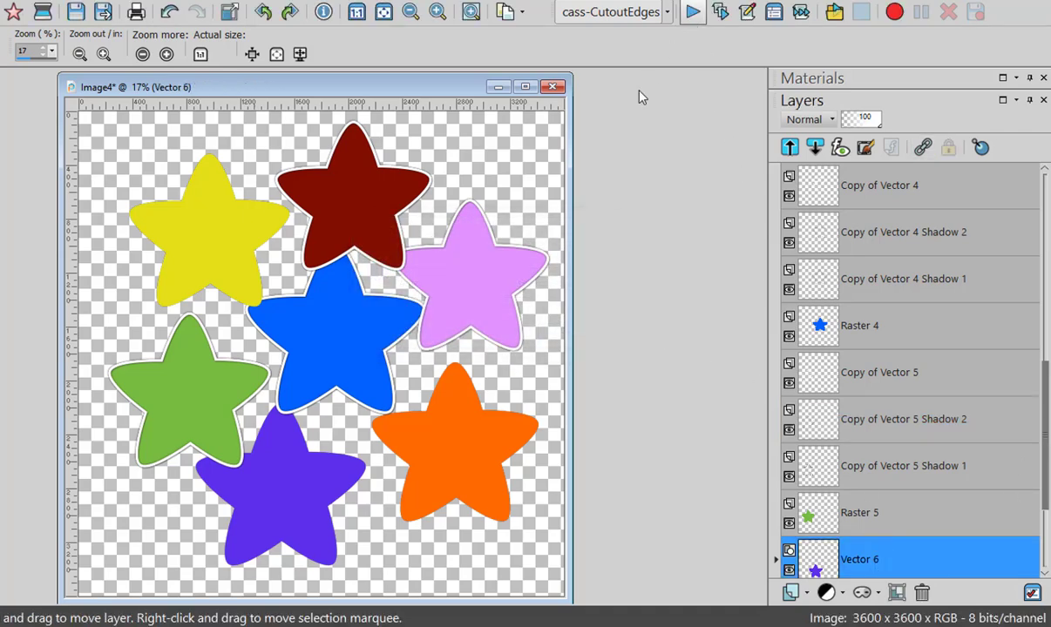
pyautogui.click(499, 326)
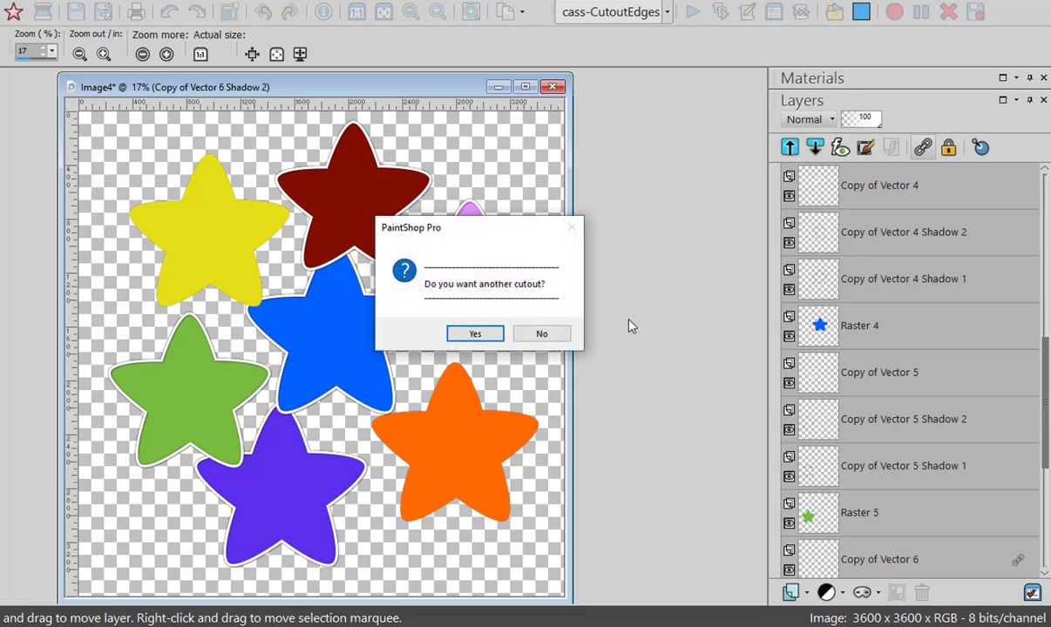
pyautogui.click(474, 335)
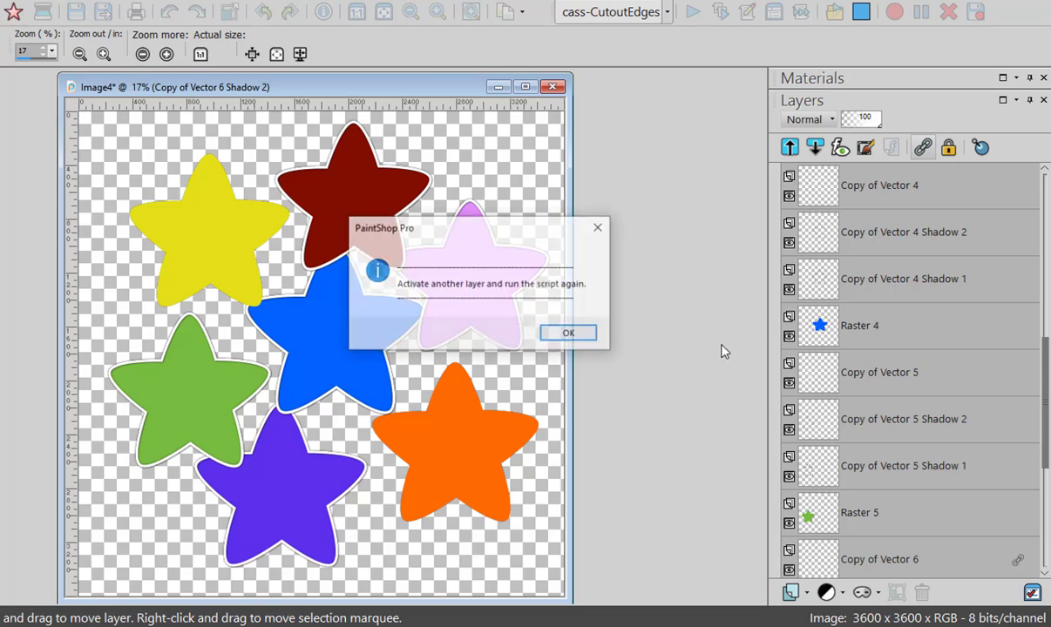
pyautogui.click(566, 332)
pyautogui.scroll(-5, 1026, 384)
# - Run the cutout script on the orange star's Vector 7 layer
pyautogui.click(823, 471)
pyautogui.click(693, 14)
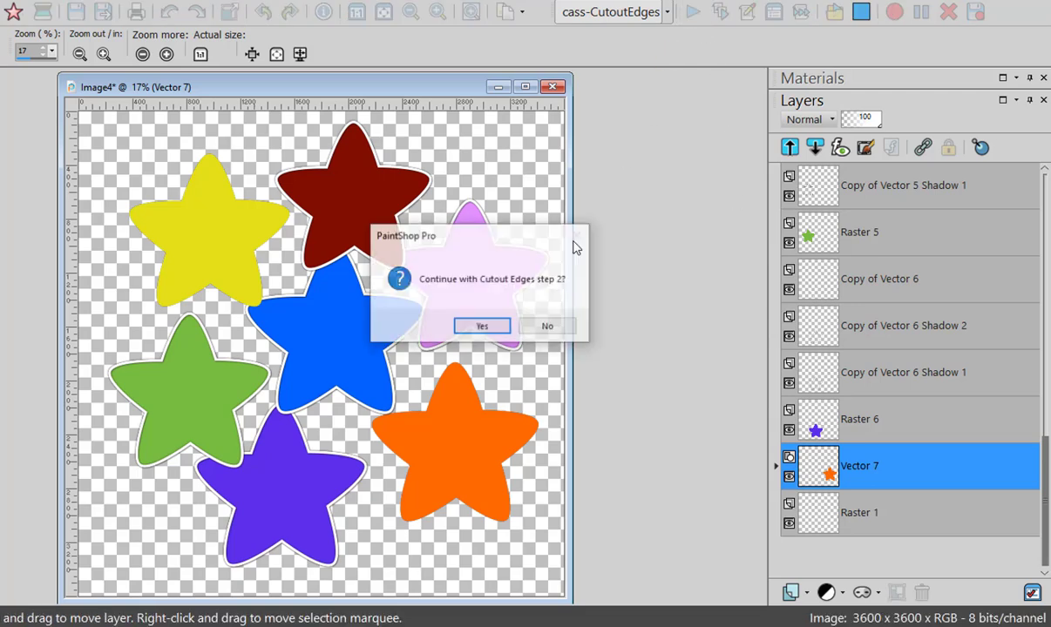
pyautogui.click(481, 326)
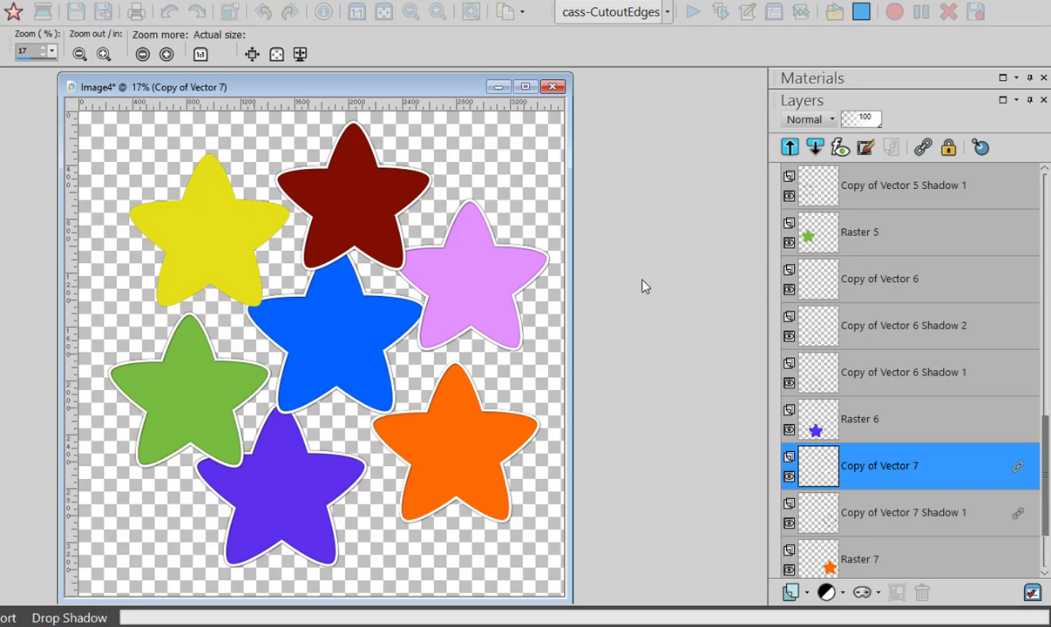
pyautogui.click(475, 316)
pyautogui.click(567, 336)
pyautogui.scroll(15, 872, 305)
# - Run the cutout script on the yellow star's Vector 1 layer and finish the script
pyautogui.click(861, 185)
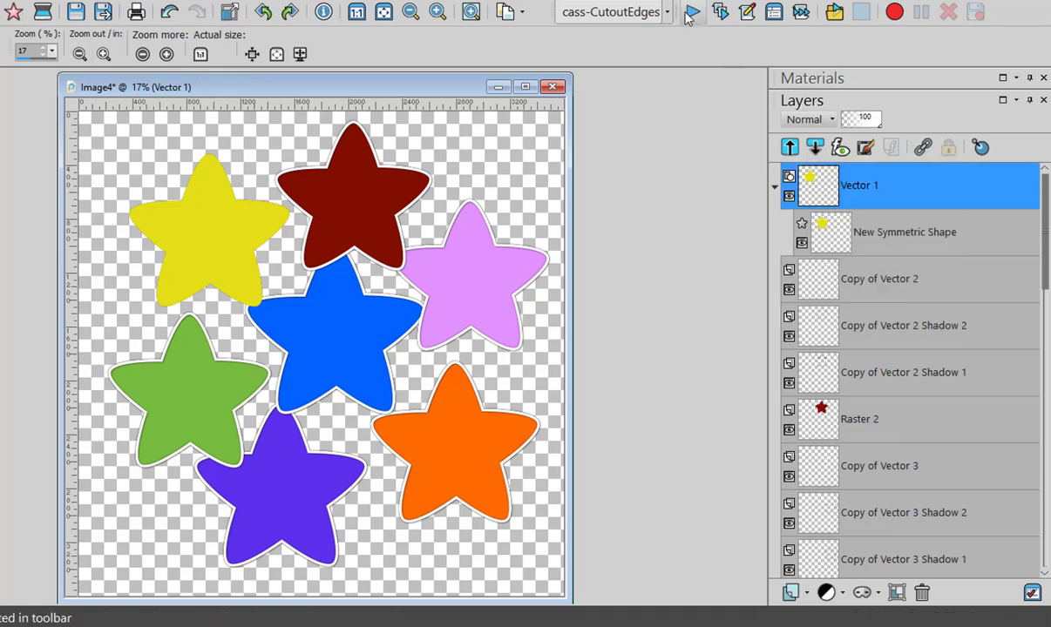
pyautogui.hotkey('ctrl', 'shift', 'p')
pyautogui.click(484, 325)
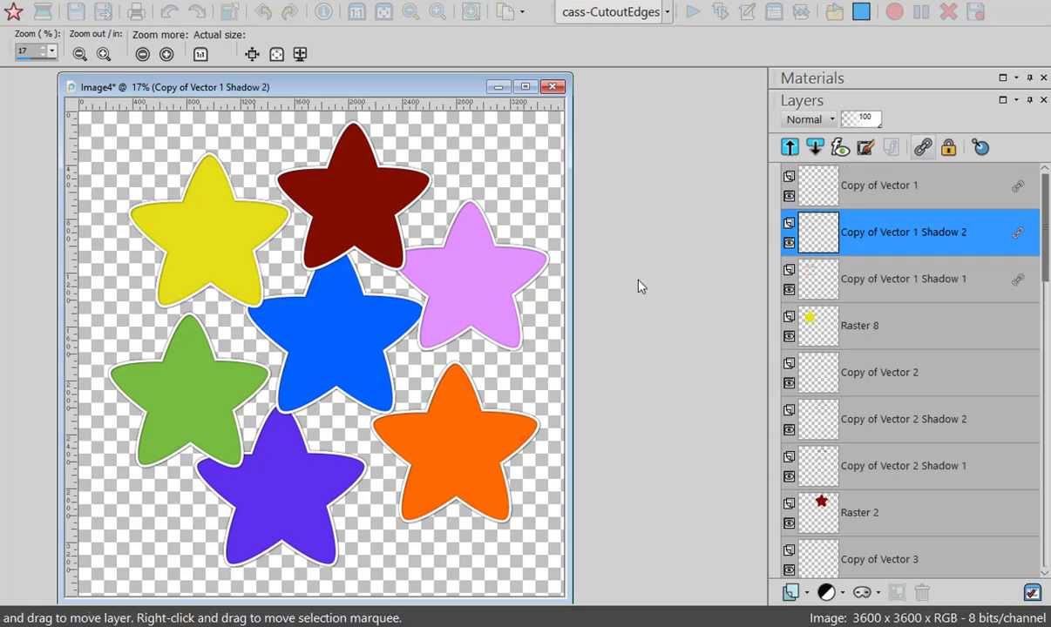
pyautogui.click(540, 334)
pyautogui.click(595, 350)
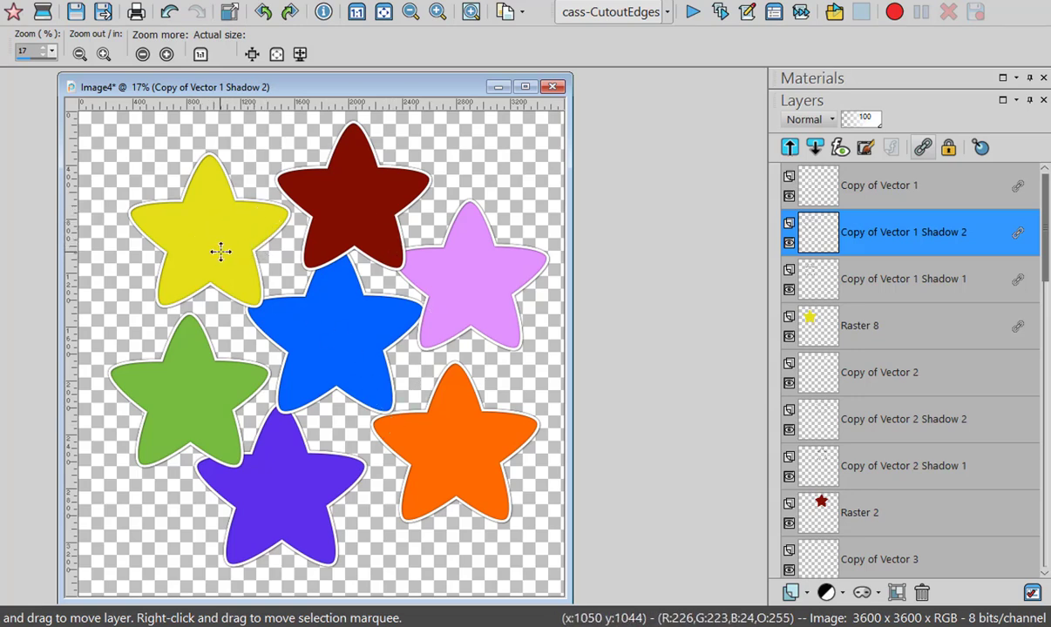
# - Drag the yellow, red, pink, blue, green, purple and orange stars into an evenly spread layout
pyautogui.moveTo(201, 233); pyautogui.dragTo(179, 212)
pyautogui.moveTo(345, 232); pyautogui.dragTo(370, 228)
pyautogui.moveTo(464, 277); pyautogui.dragTo(471, 286)
pyautogui.moveTo(336, 316); pyautogui.dragTo(312, 305)
pyautogui.moveTo(230, 380); pyautogui.dragTo(221, 375)
pyautogui.moveTo(275, 476); pyautogui.dragTo(311, 504)
pyautogui.moveTo(417, 442); pyautogui.dragTo(422, 432)
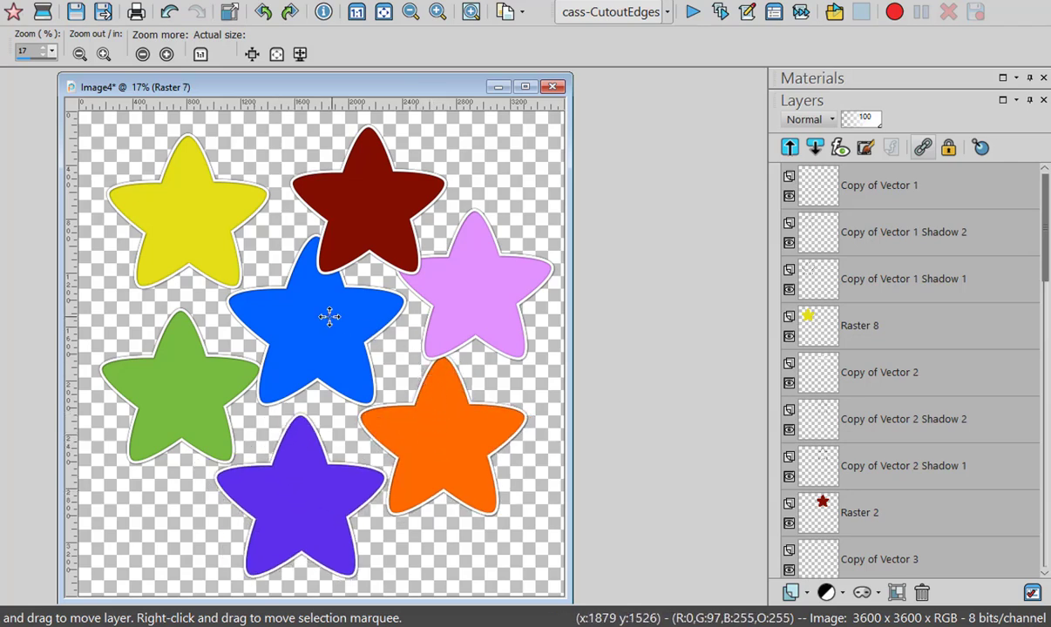
pyautogui.click(311, 325)
pyautogui.moveTo(311, 325); pyautogui.dragTo(305, 324)
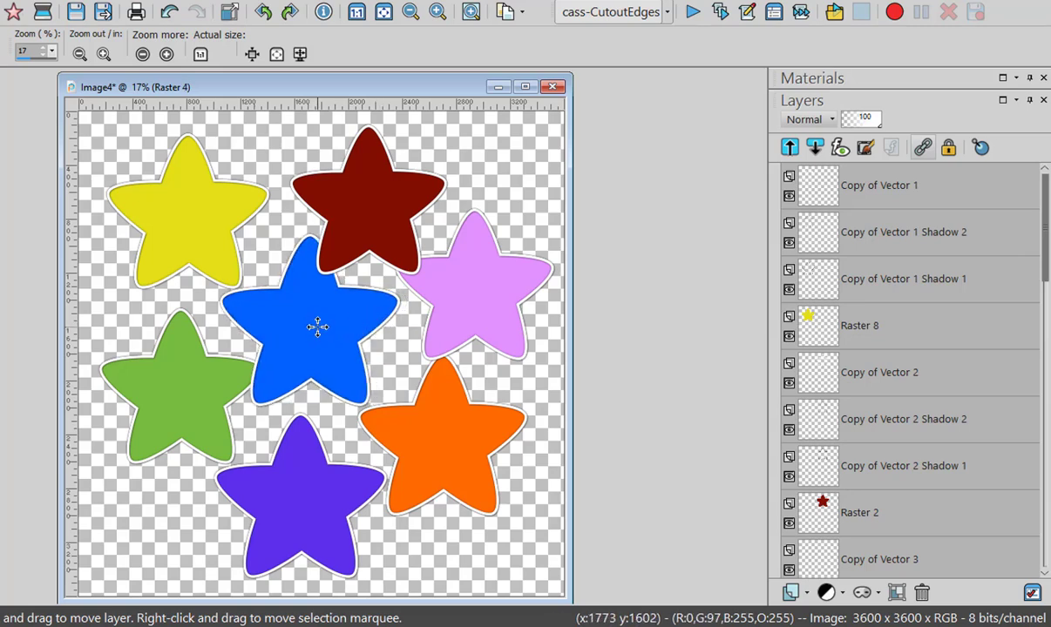
# - Make the yellow star's fill layer Raster 8 active and lock its transparency
pyautogui.click(789, 340)
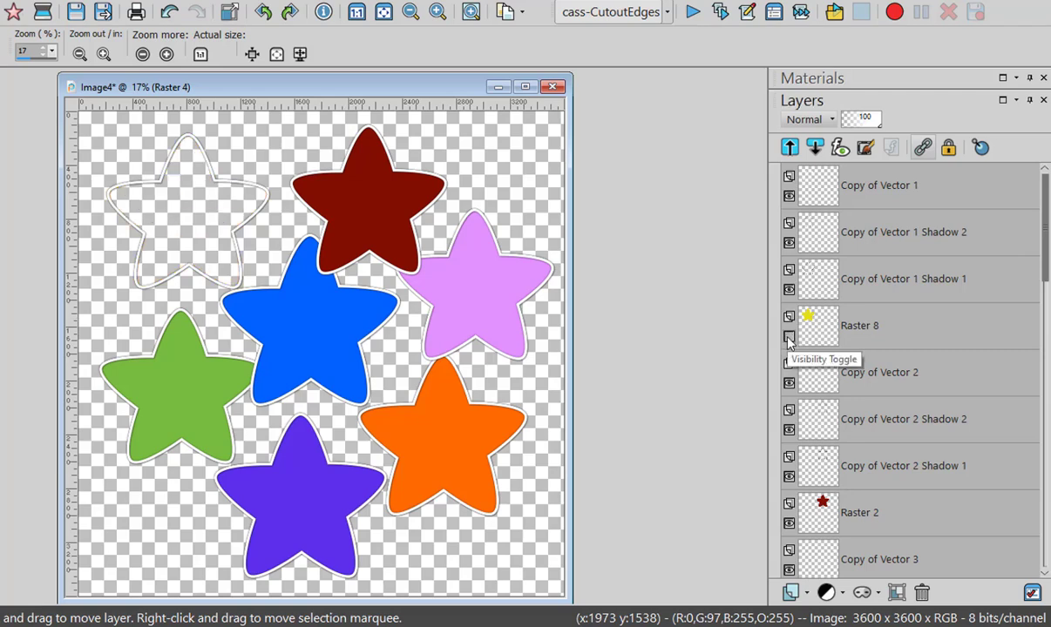
pyautogui.click(788, 338)
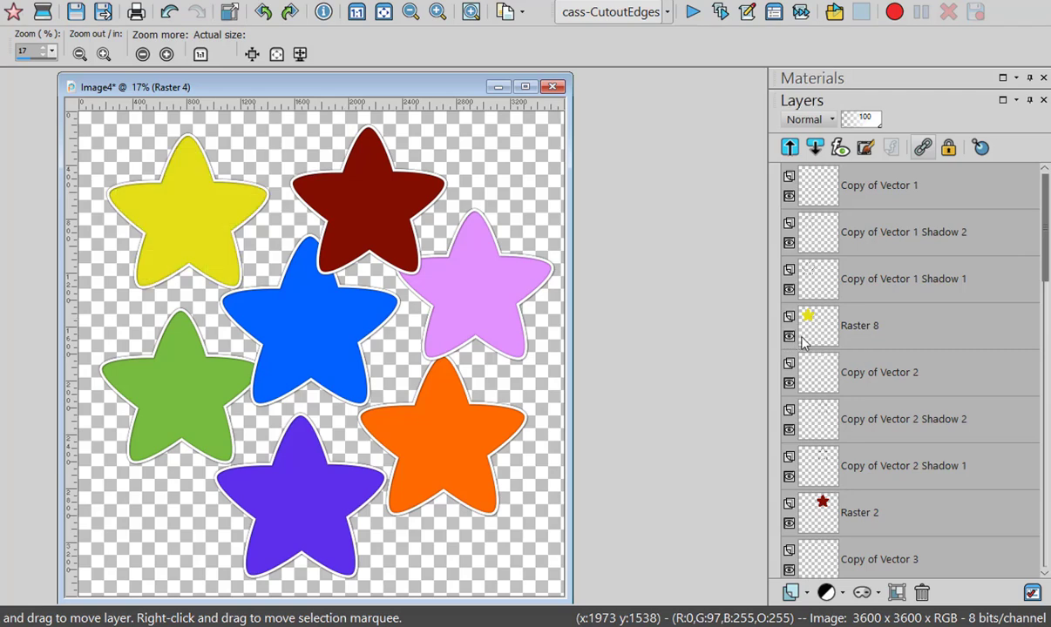
pyautogui.click(861, 329)
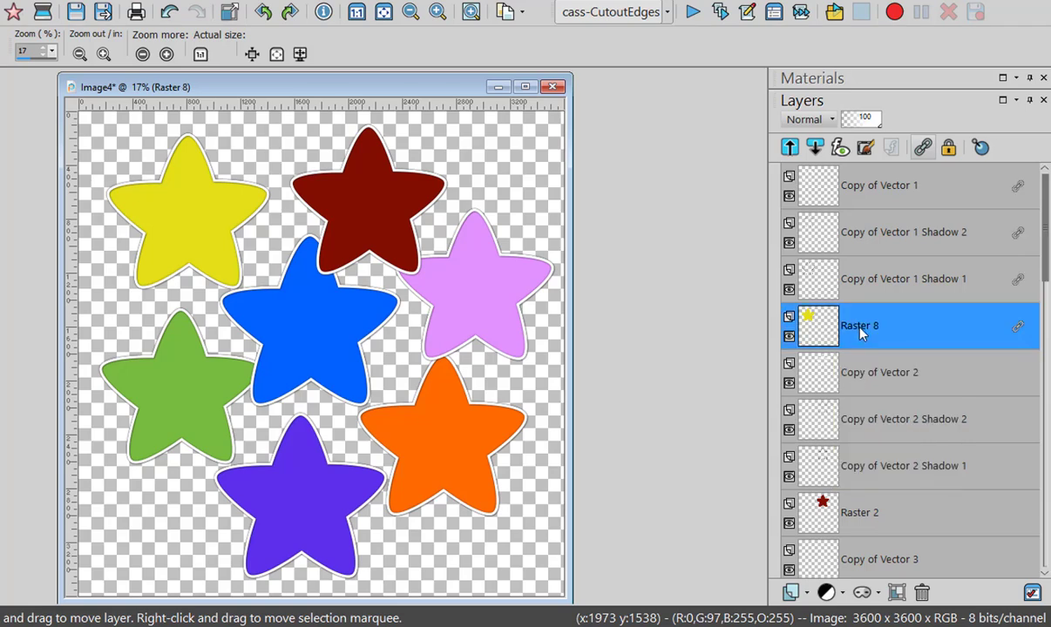
pyautogui.click(949, 150)
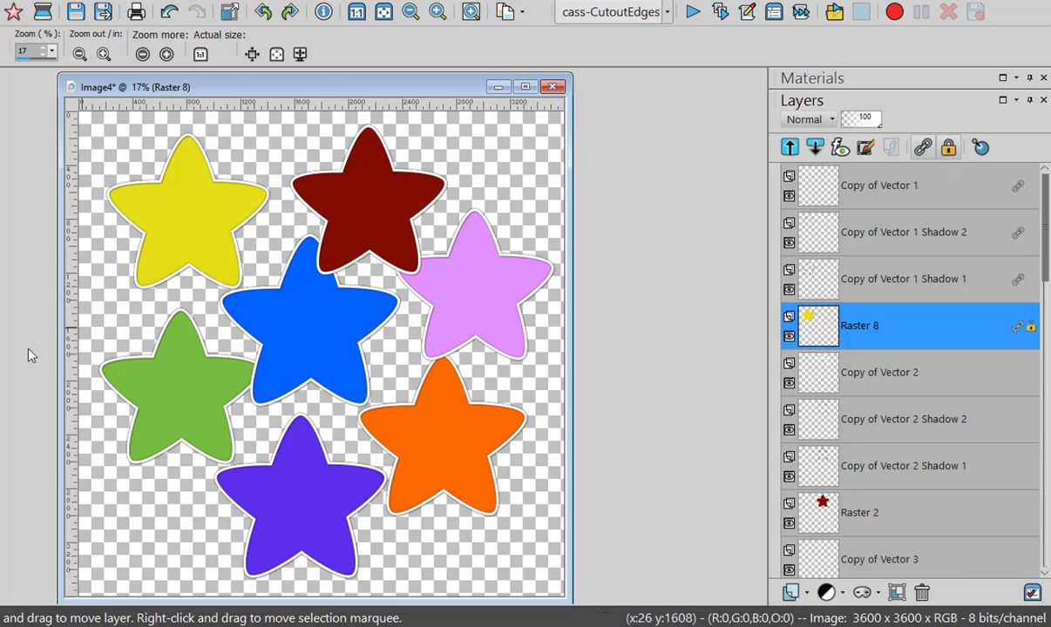
# - Flood fill the yellow star with hot pink
pyautogui.press('m')
pyautogui.press('f')
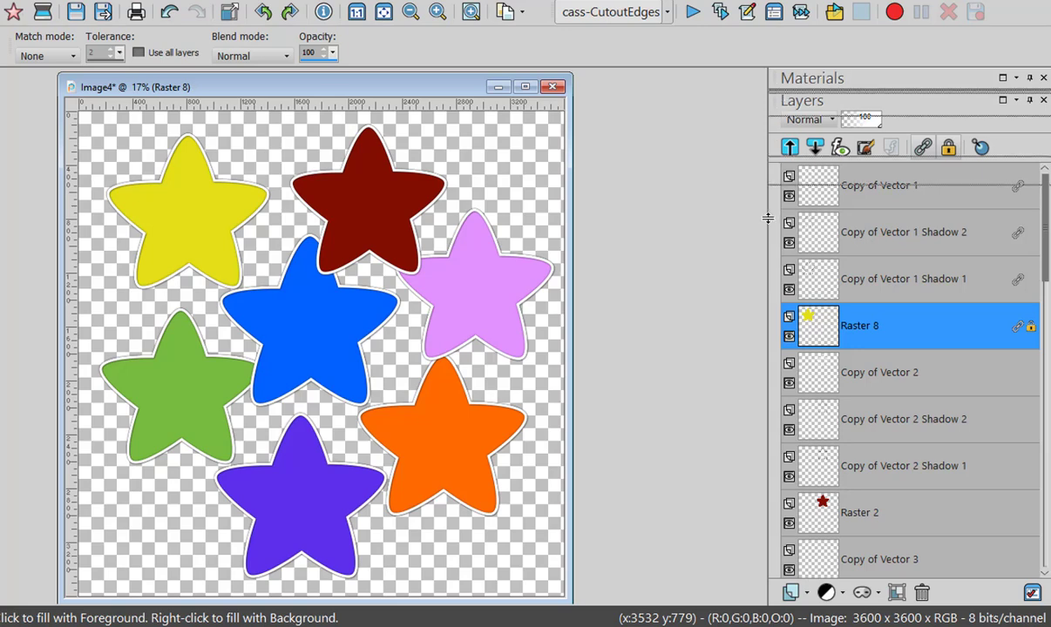
pyautogui.moveTo(904, 187)
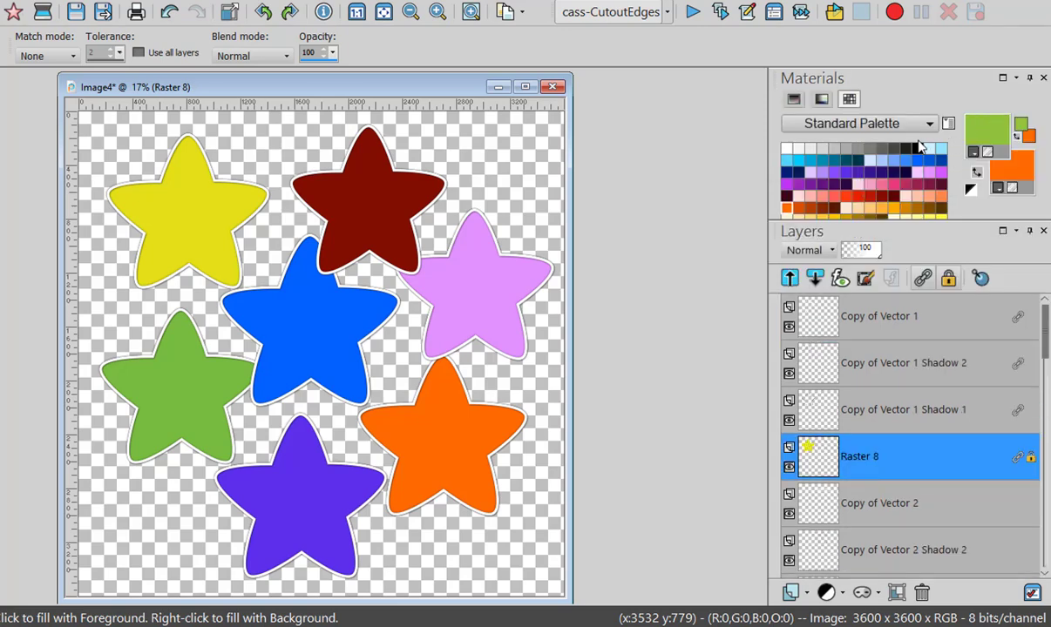
pyautogui.click(898, 182)
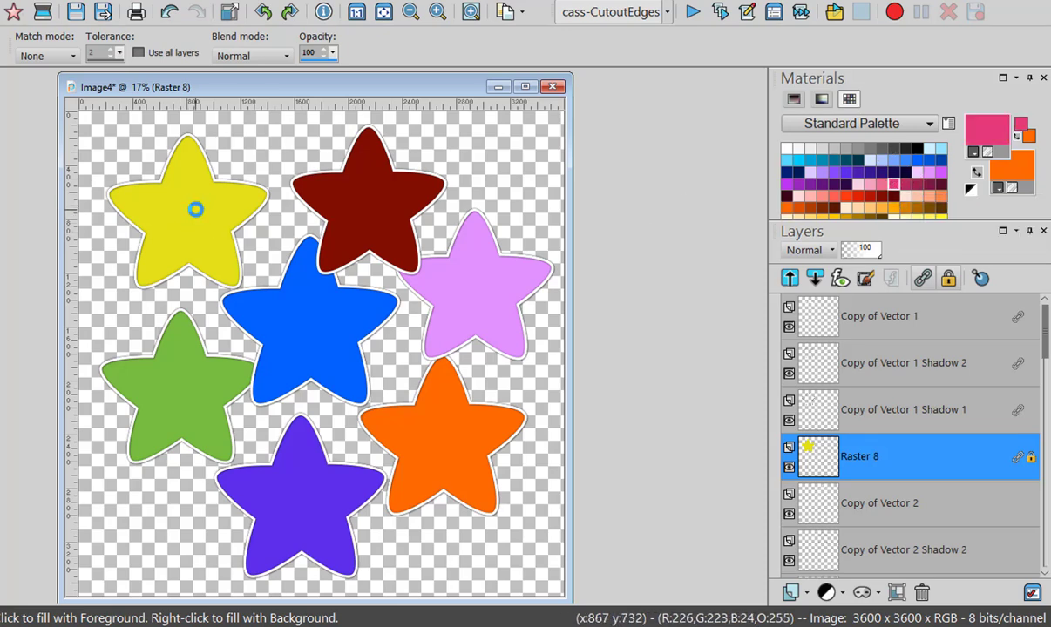
pyautogui.click(195, 209)
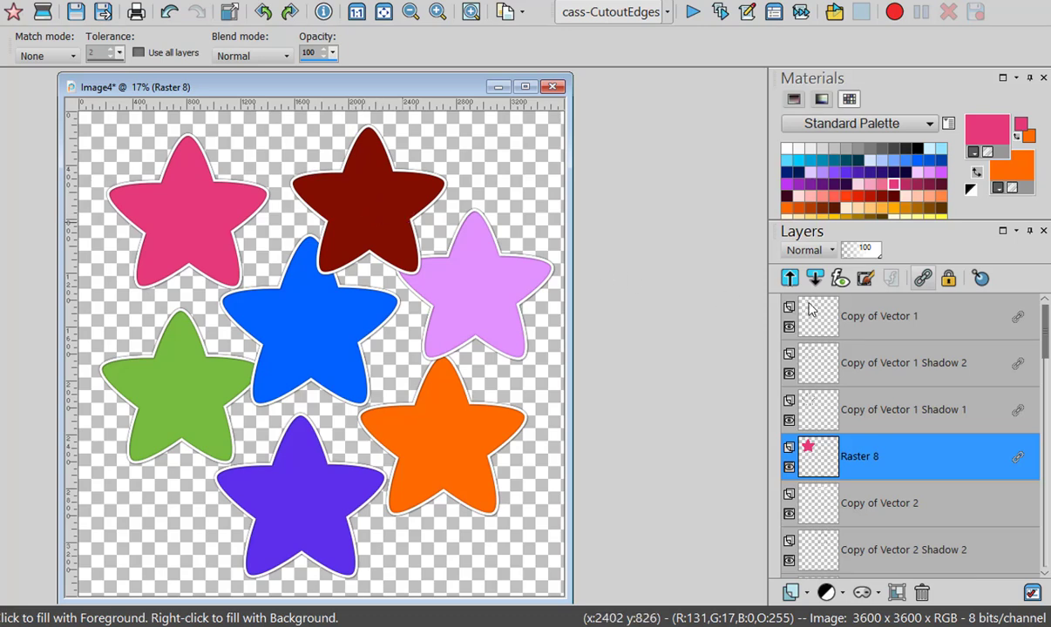
pyautogui.moveTo(833, 459)
# - Lock transparency on the Copy of Vector 1 edge layer and flood fill the pink star's white edge light blue
pyautogui.click(828, 329)
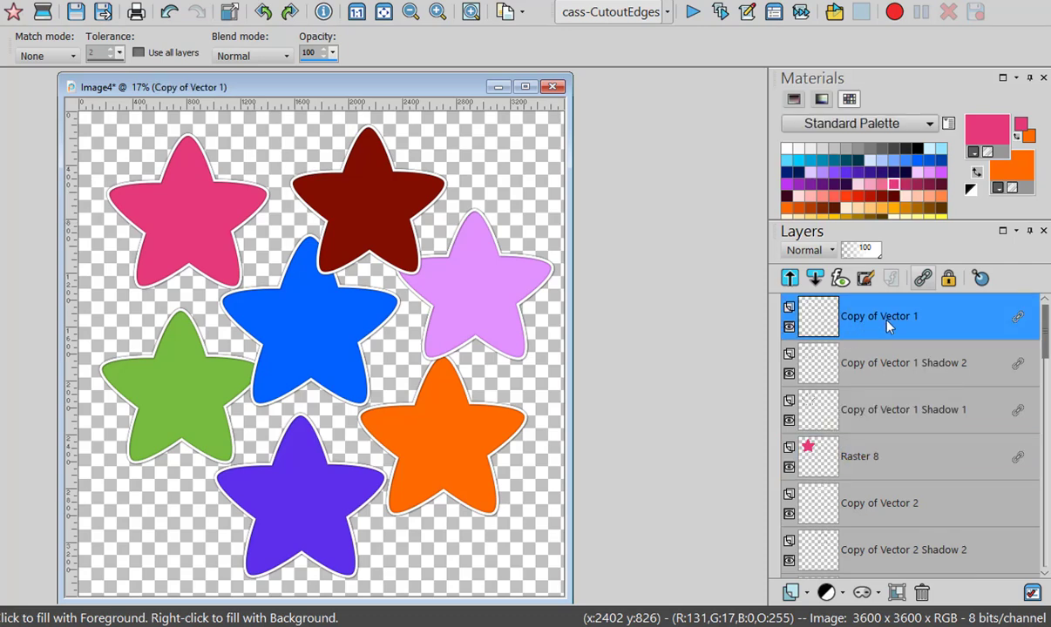
pyautogui.click(949, 279)
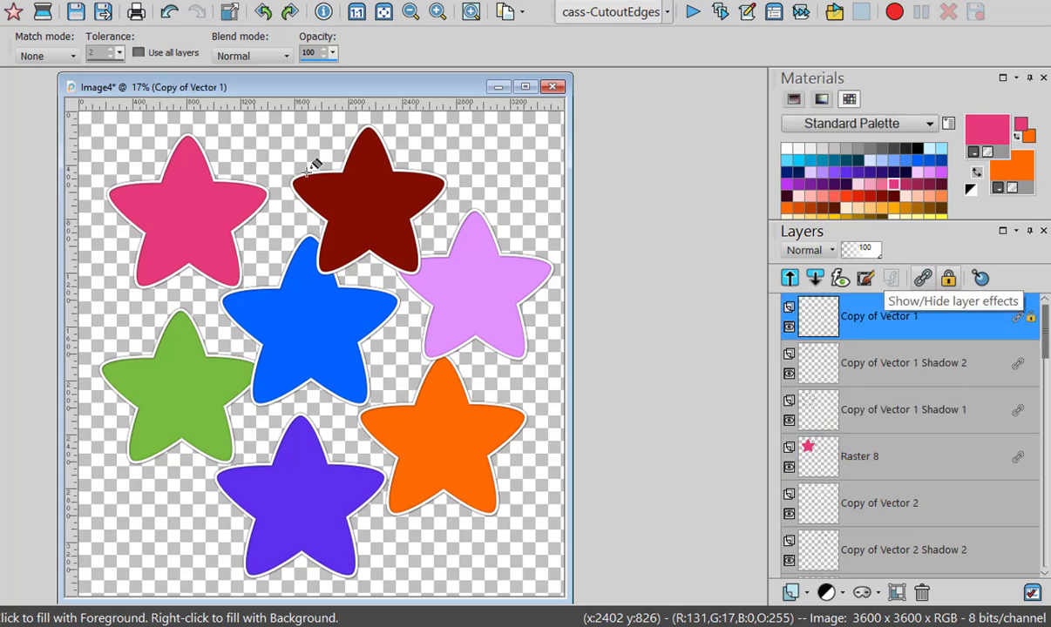
pyautogui.click(882, 158)
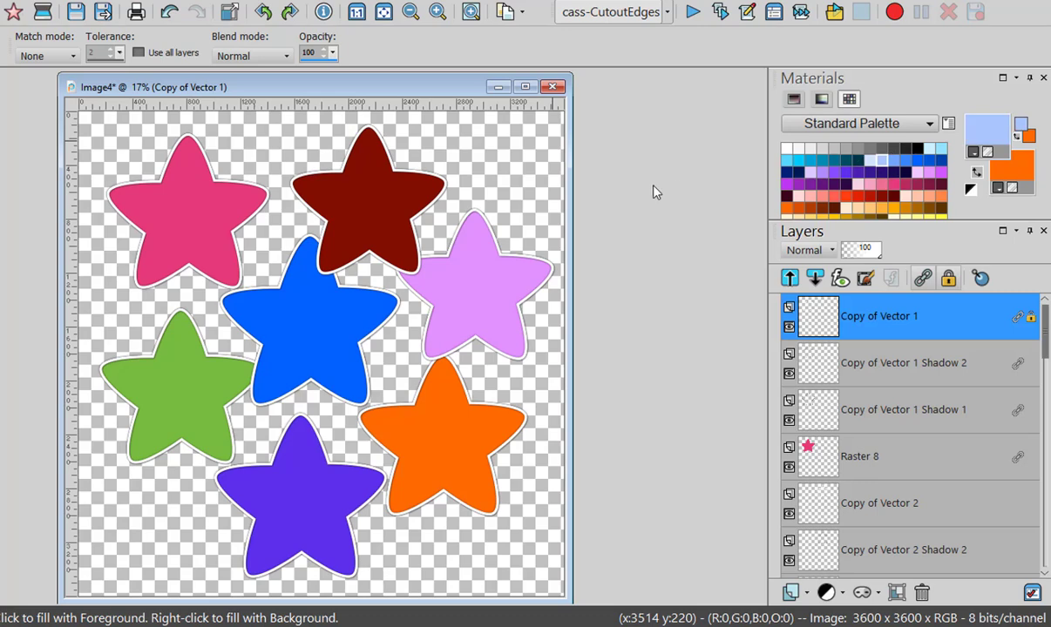
pyautogui.click(266, 195)
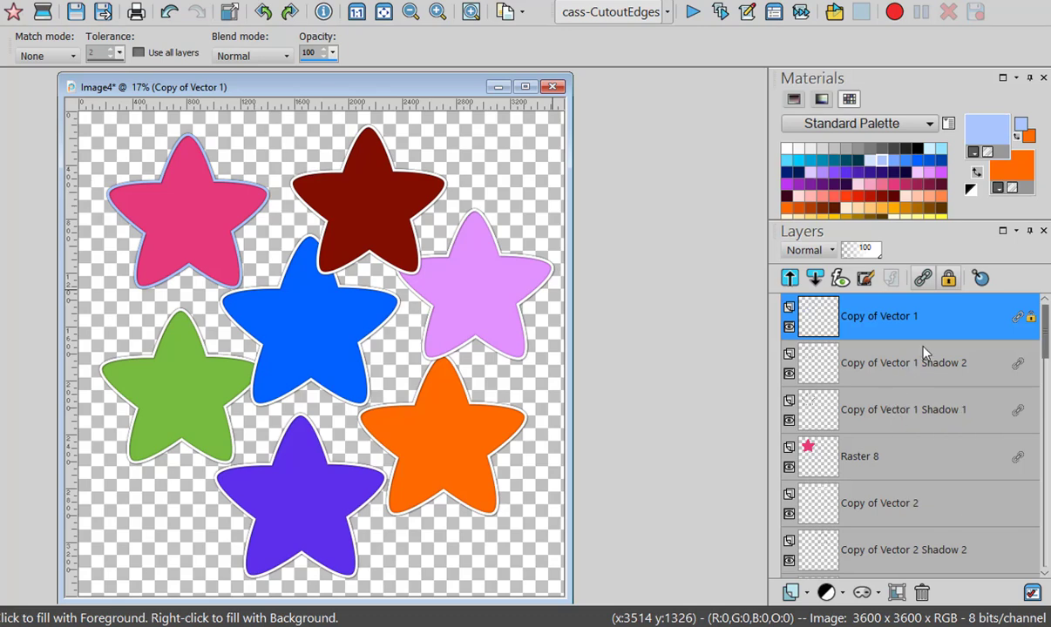
# - Toggle the Copy of Vector 1 Shadow 2 layer off and on to check the outline
pyautogui.moveTo(858, 353)
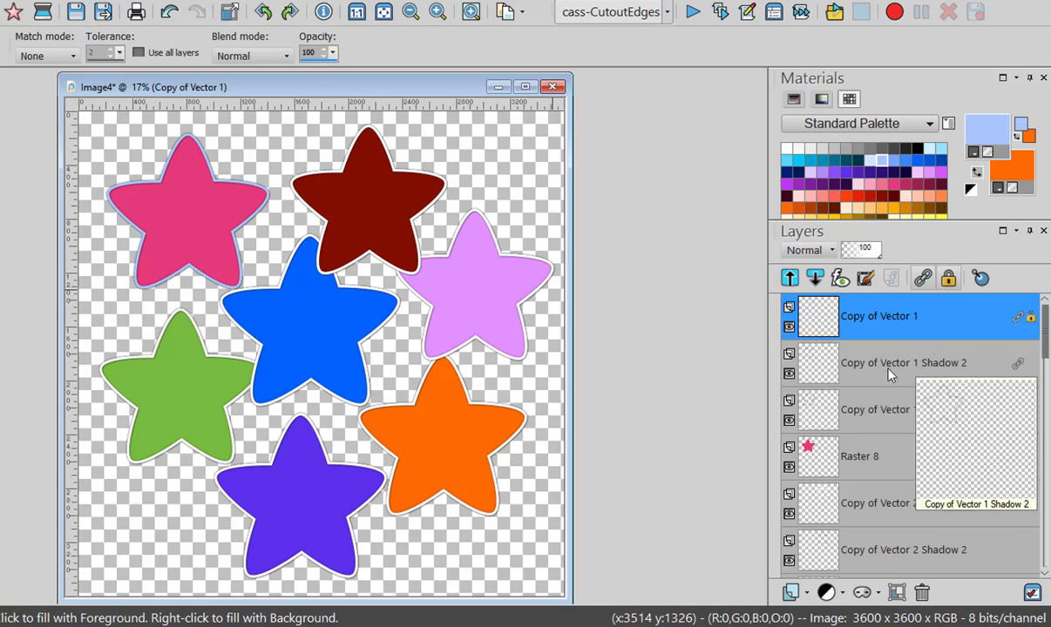
pyautogui.click(790, 373)
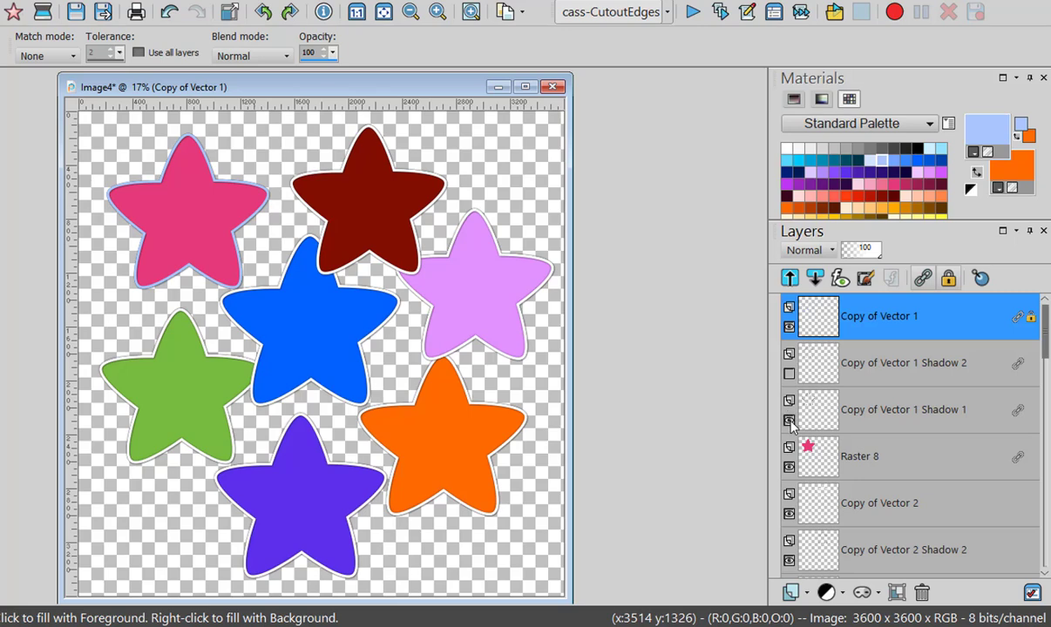
pyautogui.click(790, 373)
pyautogui.moveTo(832, 379)
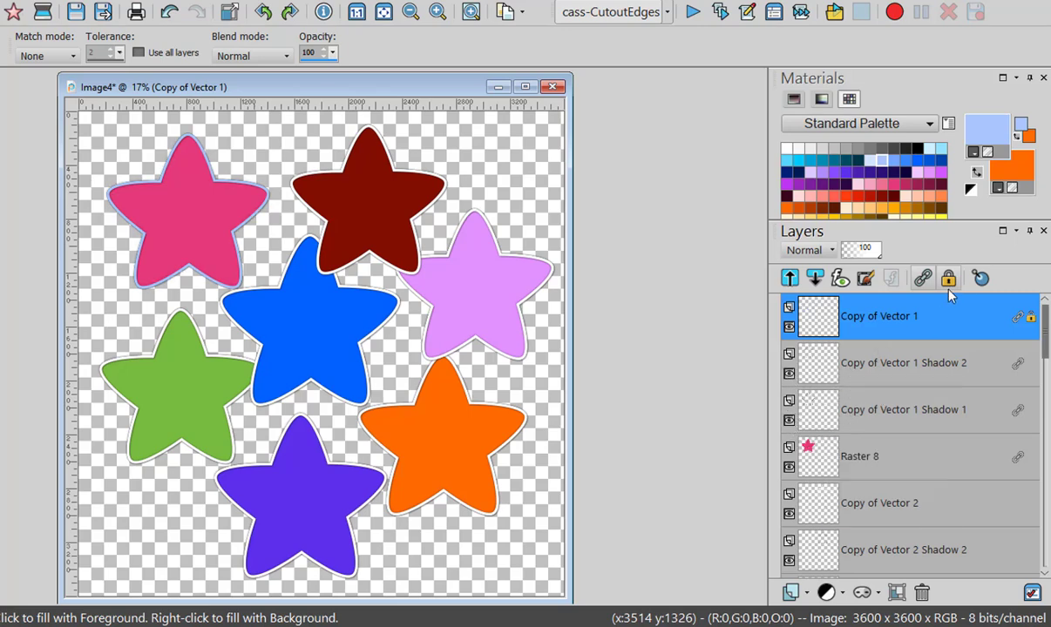